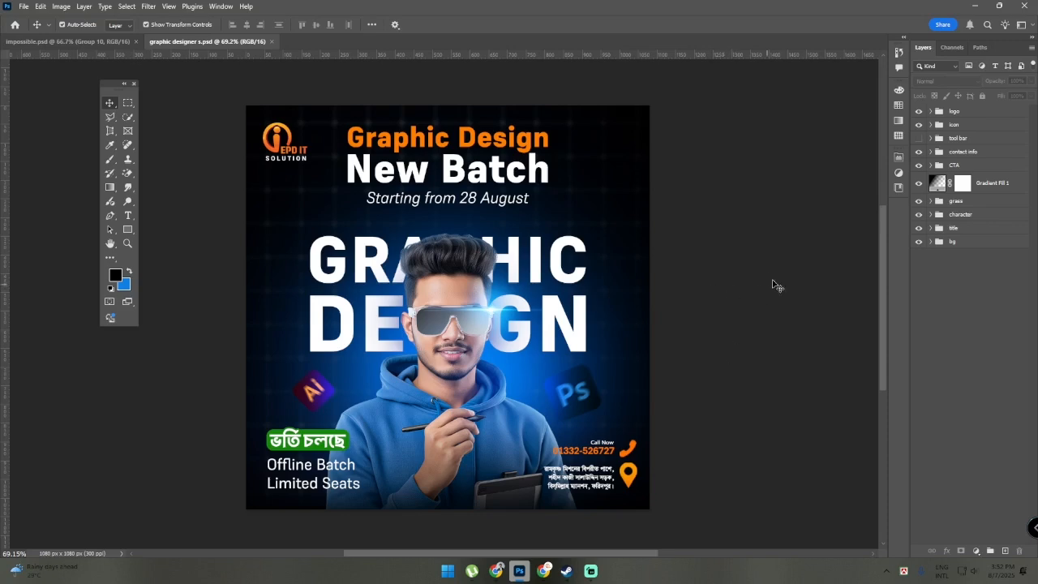
Expand the bg group and examine its layers along with the poster's grid background up close
left_click(932, 241)
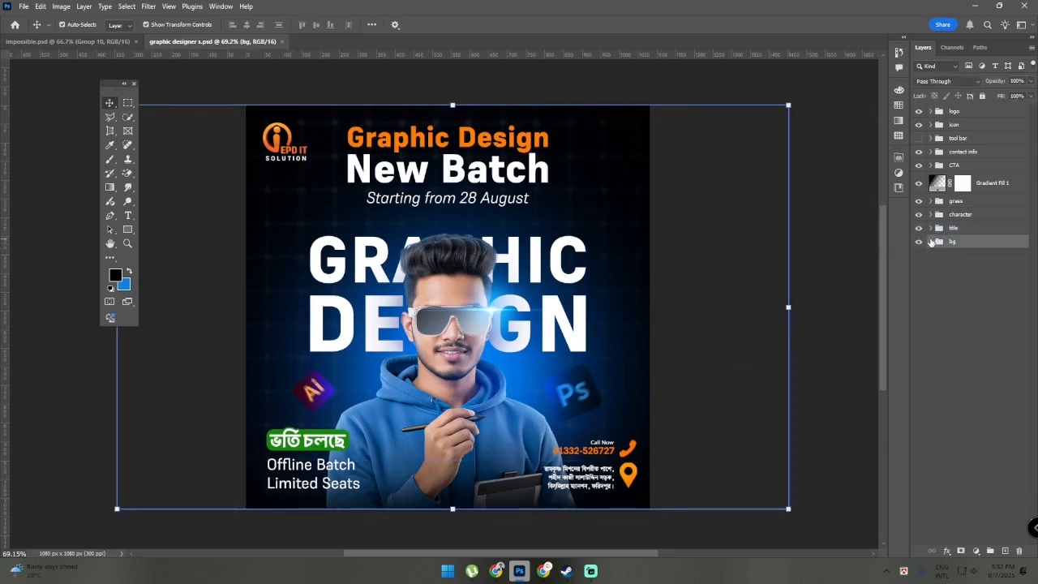
left_click(931, 241)
left_click(943, 348)
left_click(991, 469)
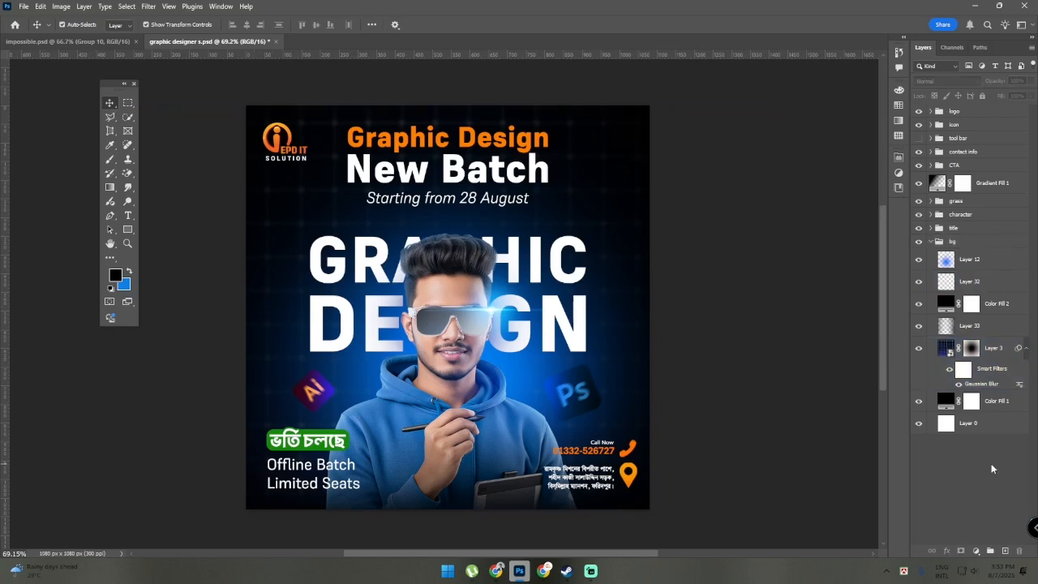
scroll(628, 139, "up", 10)
left_click(557, 132)
scroll(540, 171, "down", 5)
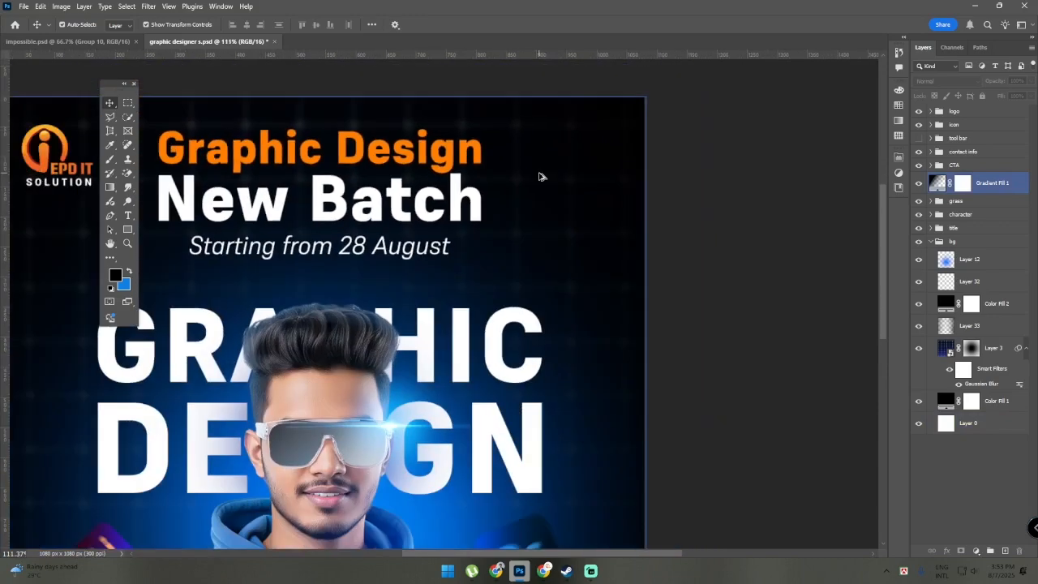
scroll(540, 177, "down", 1)
left_click_drag(81, 306, 284, 218)
scroll(326, 234, "down", 1)
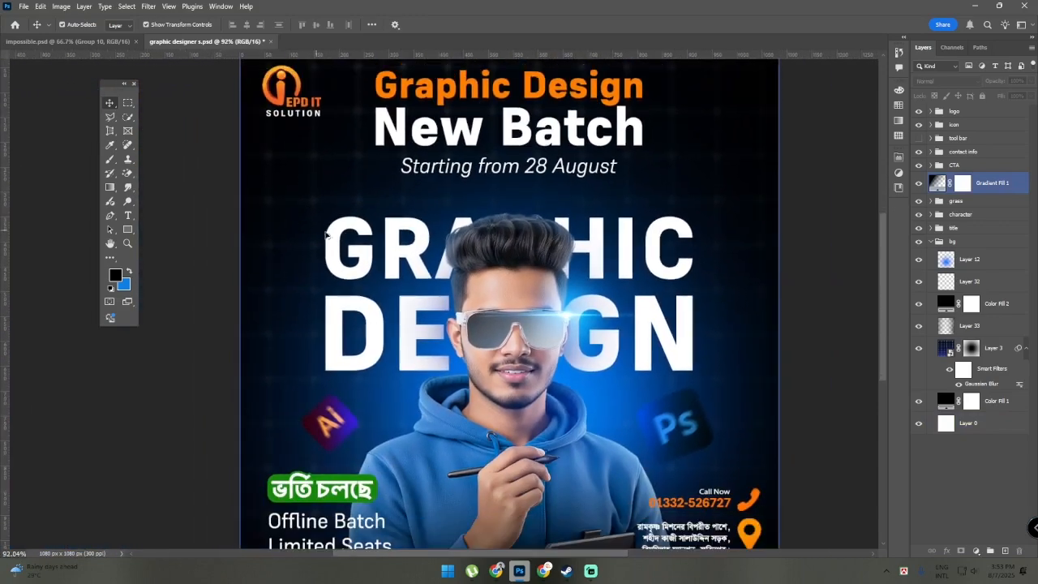
Step through the bg group's layers from Color Fill 1 up to Layer 33 and hide Layer 33
left_click(981, 401)
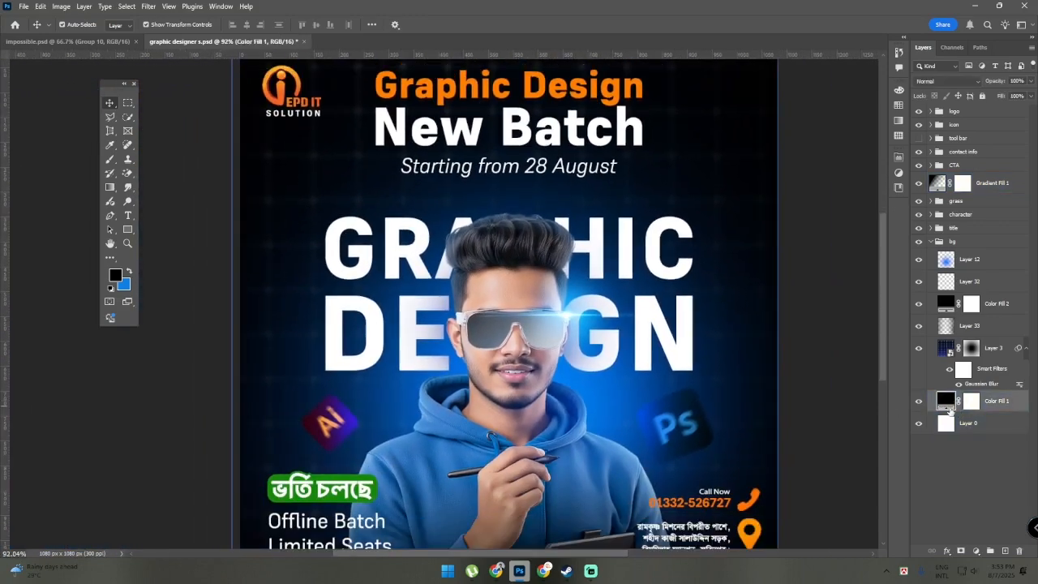
scroll(770, 421, "down", 2)
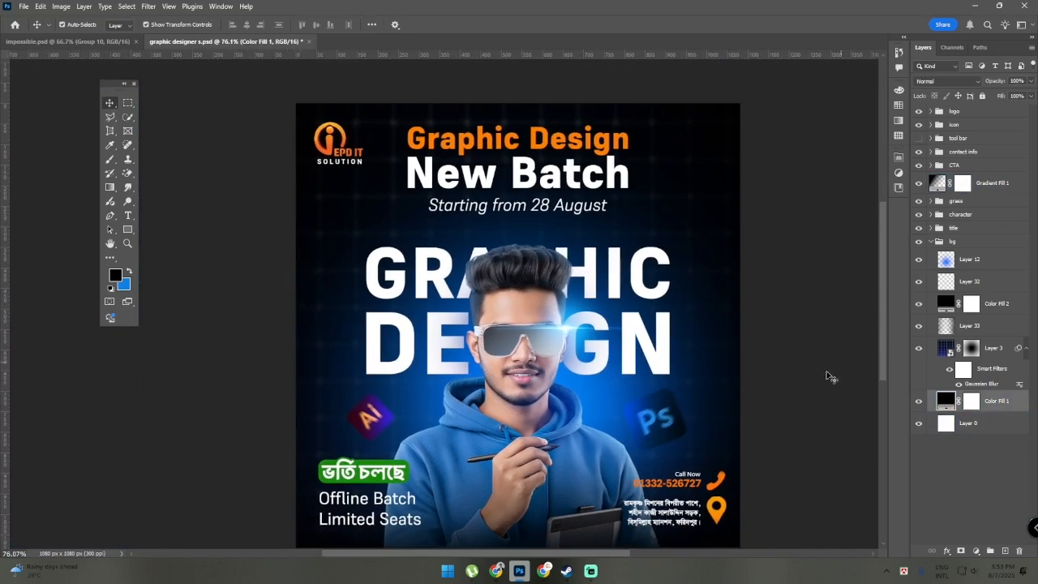
key("alt+bracketright")
key("alt+bracketright")
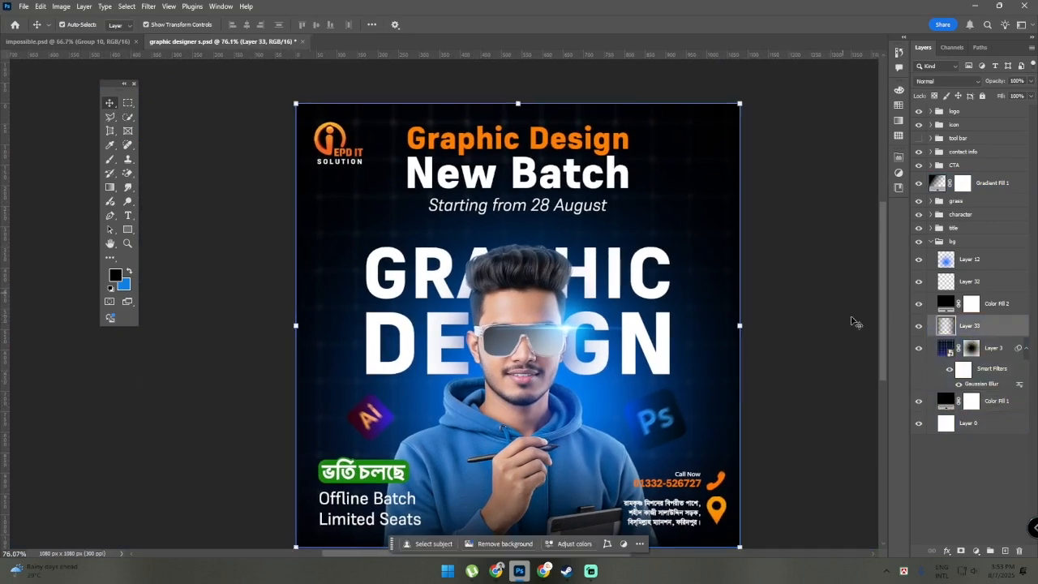
left_click(918, 325)
left_click(621, 198)
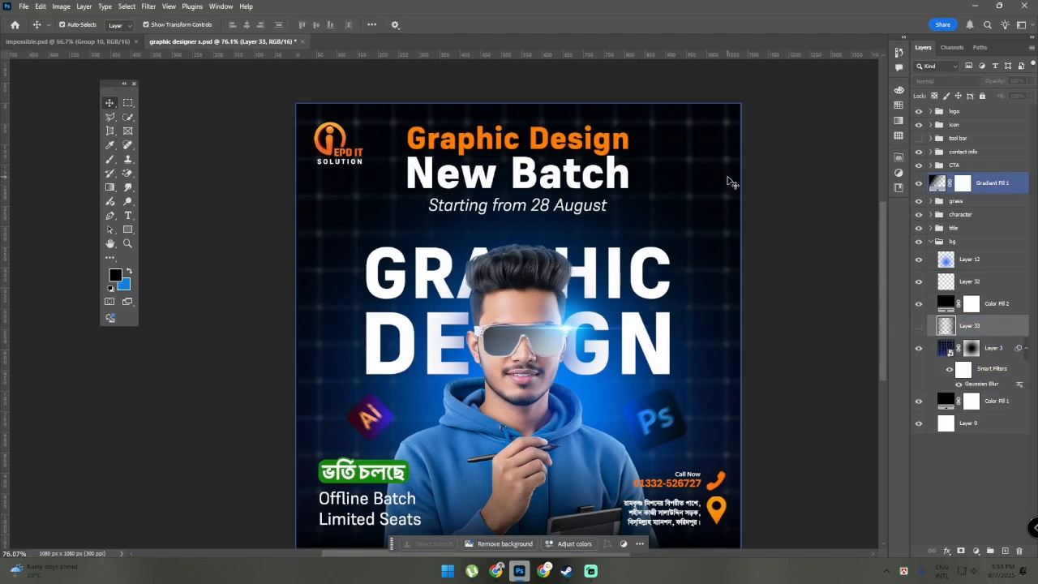
Examine the poster's grid background without Layer 33, and make that layer visible again
scroll(605, 334, "down", 2)
scroll(543, 313, "up", 1)
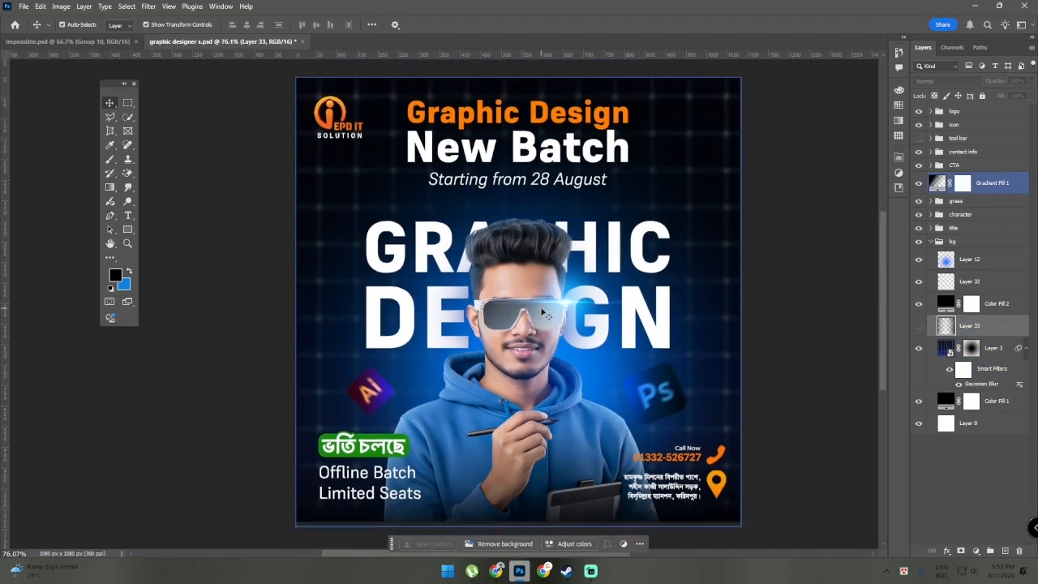
scroll(541, 309, "up", 1)
scroll(541, 309, "down", 1)
left_click_drag(753, 253, 738, 248)
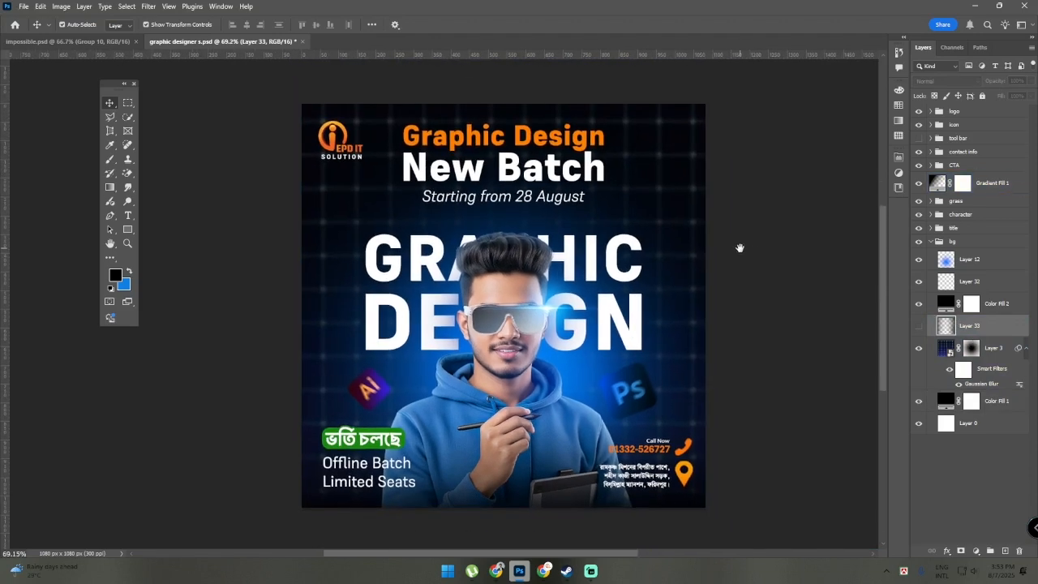
left_click(358, 296)
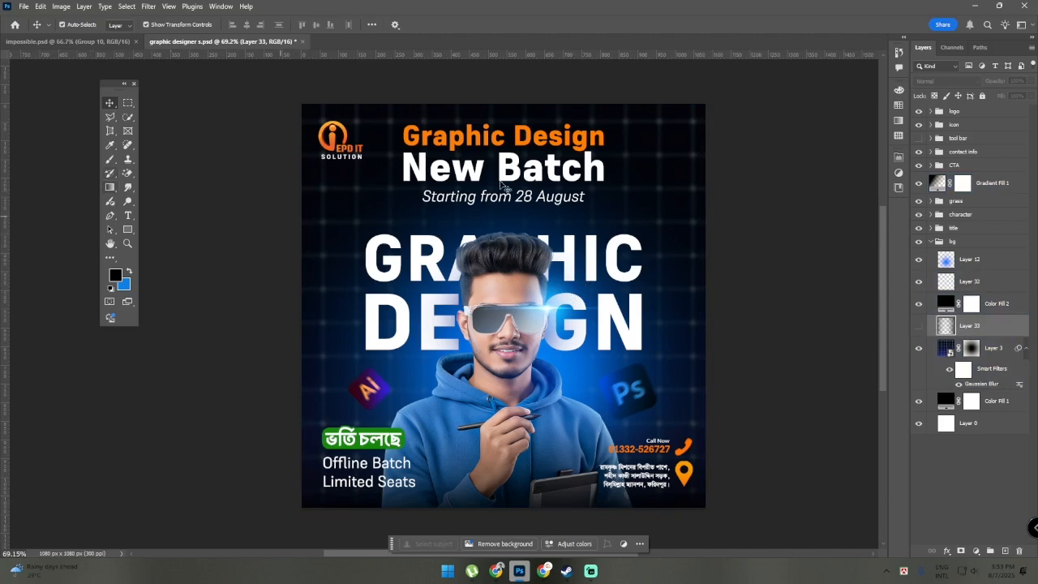
left_click(919, 325)
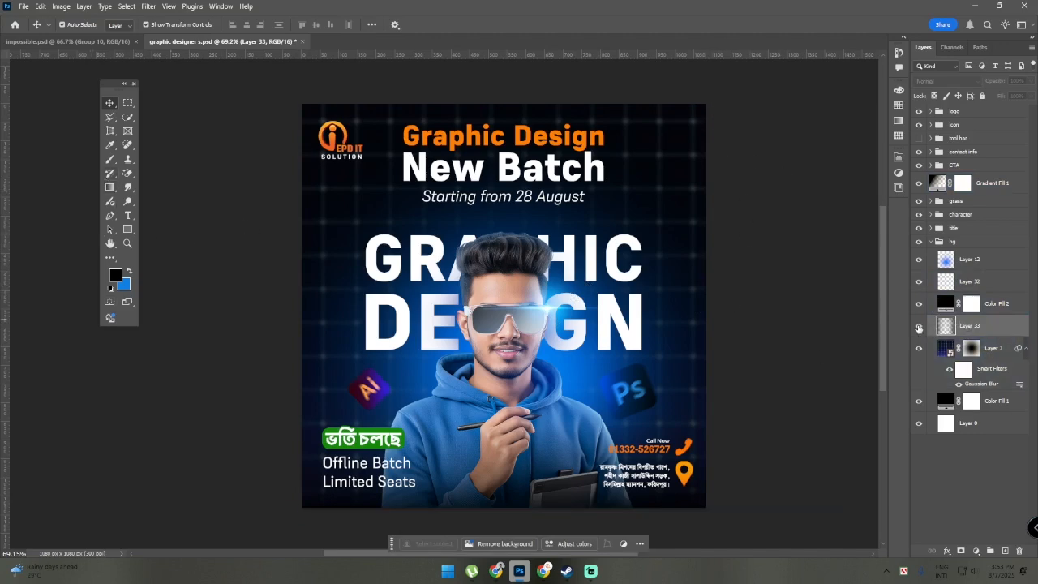
Toggle the Color Fill 2 layer off and on to compare its effect on the background
left_click(946, 302)
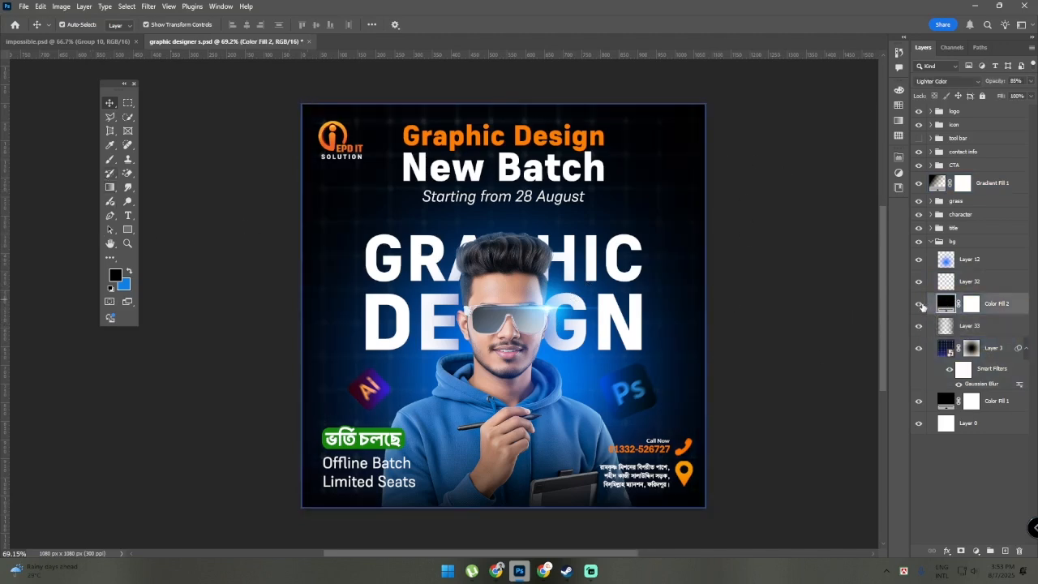
left_click(919, 304)
left_click(919, 303)
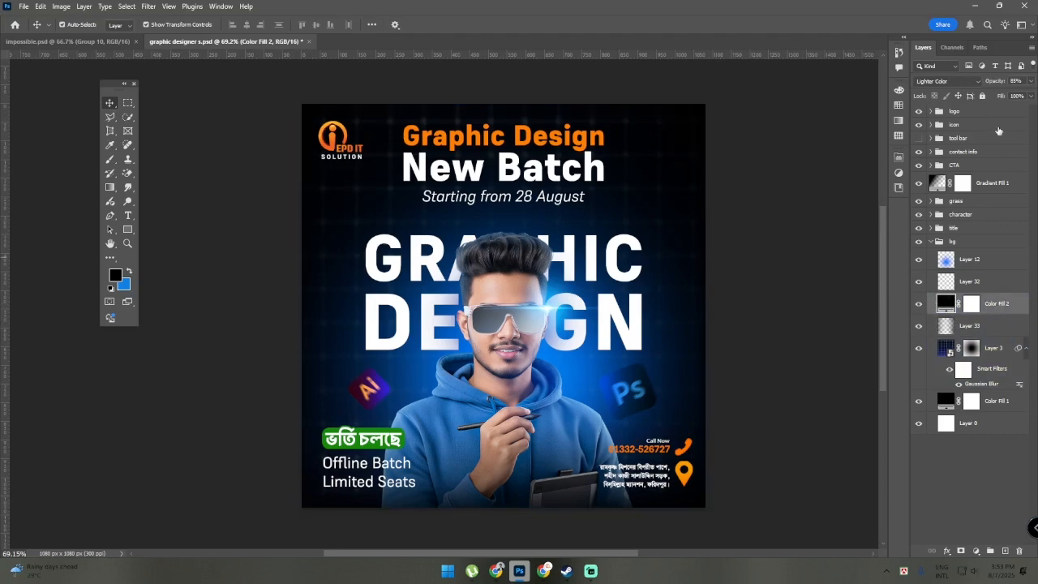
Open the contents of the Layer 3 smart object, inspect the grid image, and return to the poster document
left_click(946, 349)
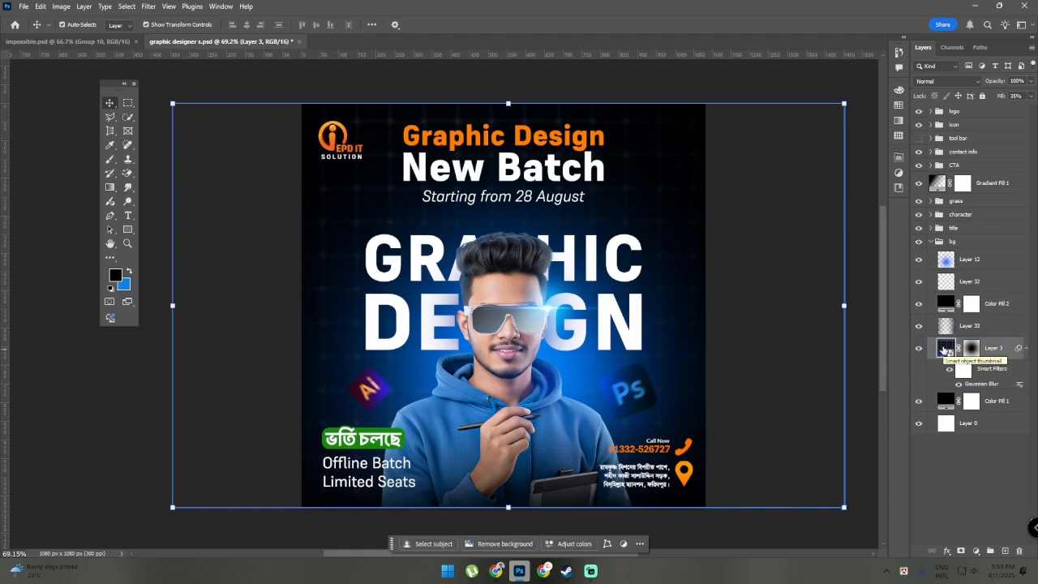
double_click(946, 349)
scroll(480, 332, "up", 6)
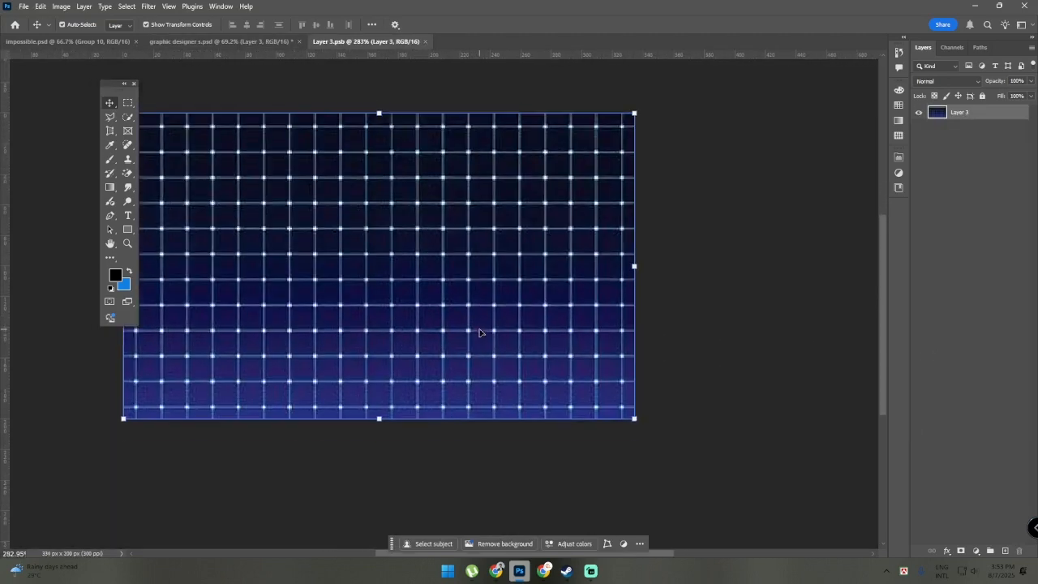
scroll(479, 331, "down", 4)
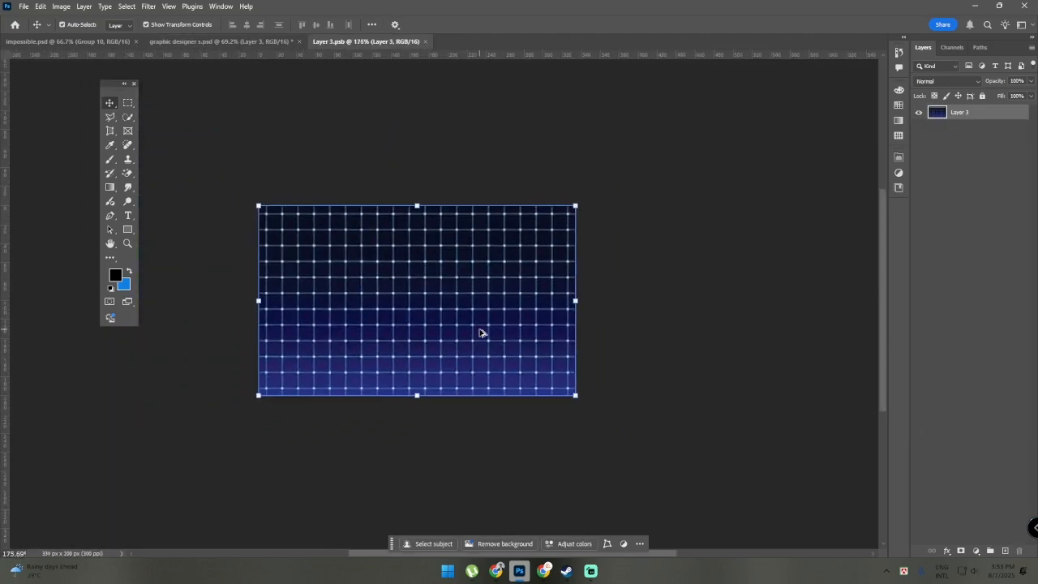
left_click(188, 42)
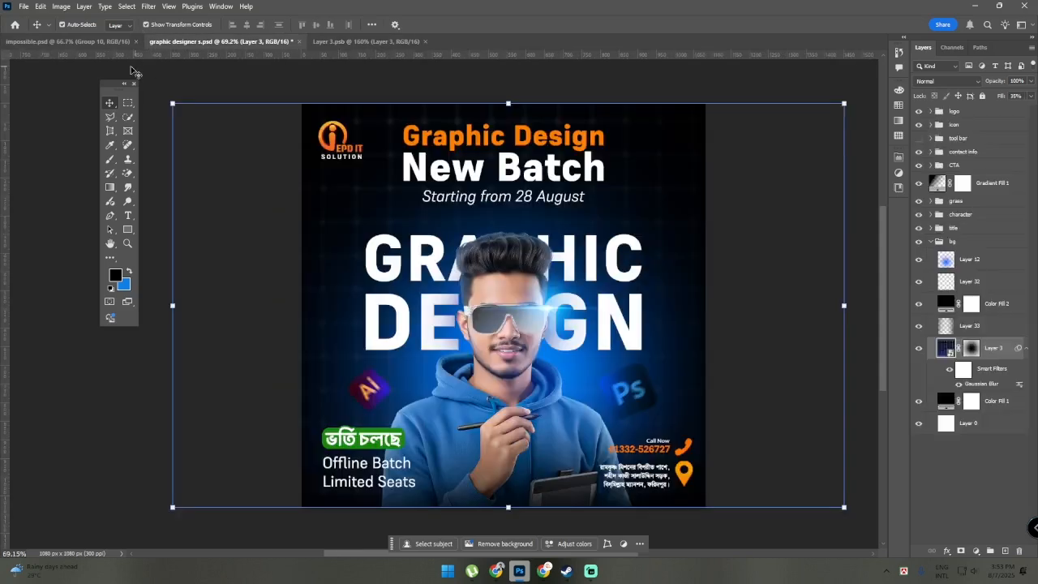
left_click(850, 254)
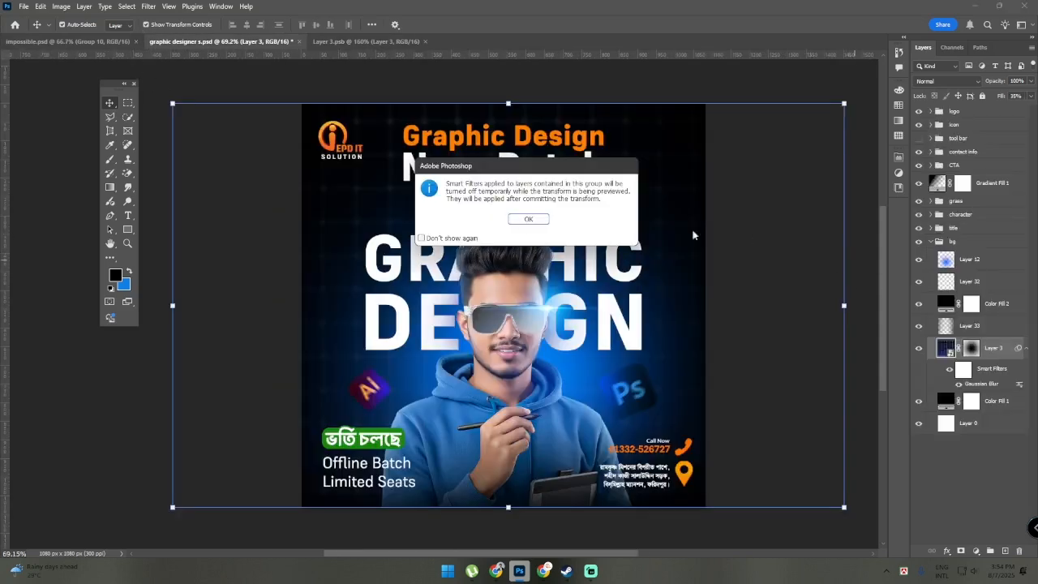
left_click(528, 221)
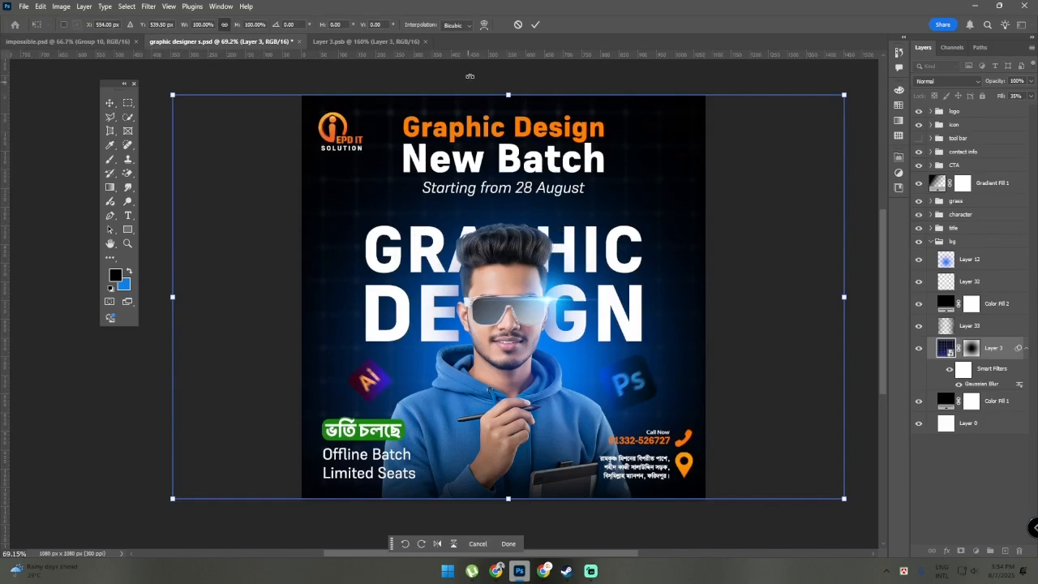
left_click(535, 25)
left_click(81, 457)
Select Layer 12 with the blue glow and toggle its visibility off and on to compare its effect
scroll(78, 454, "down", 2)
scroll(79, 458, "down", 1)
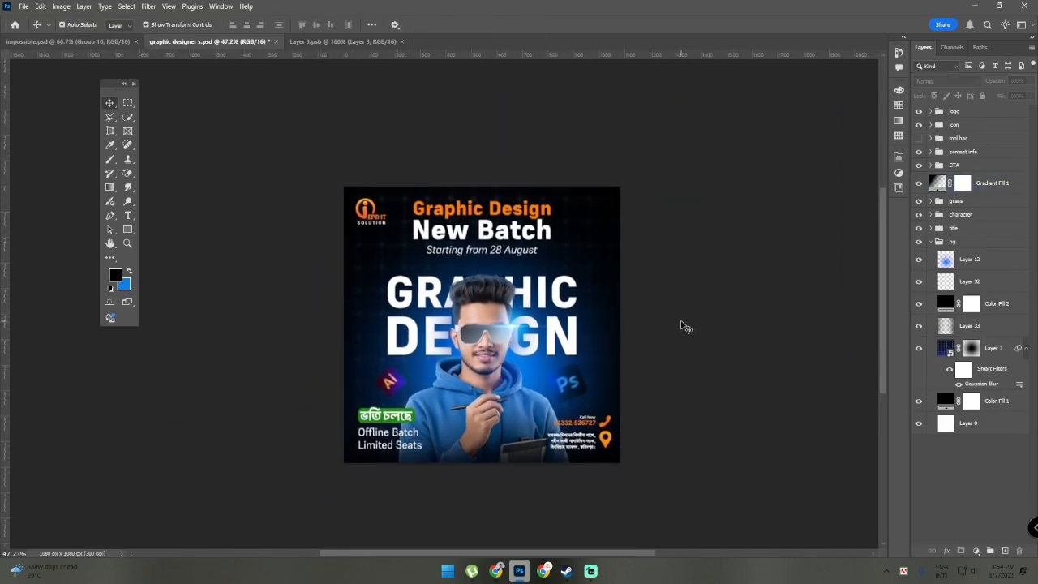
scroll(681, 324, "up", 1)
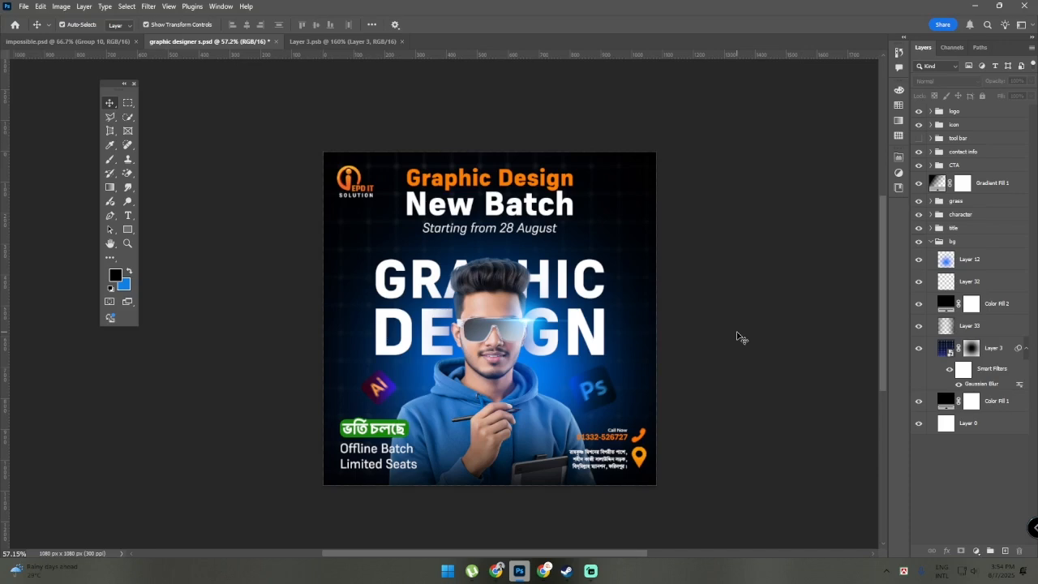
scroll(738, 339, "down", 1)
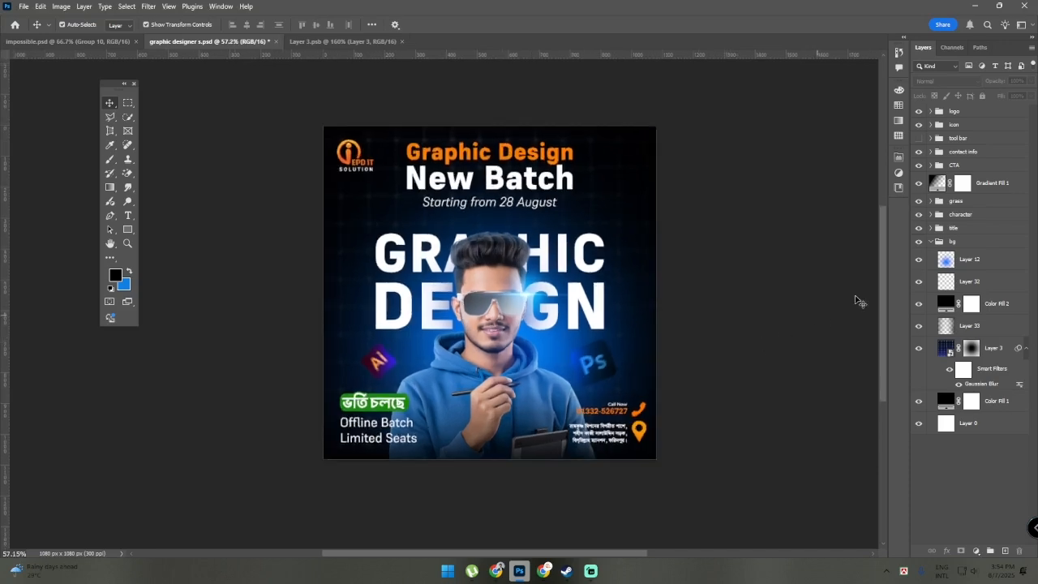
left_click(971, 259)
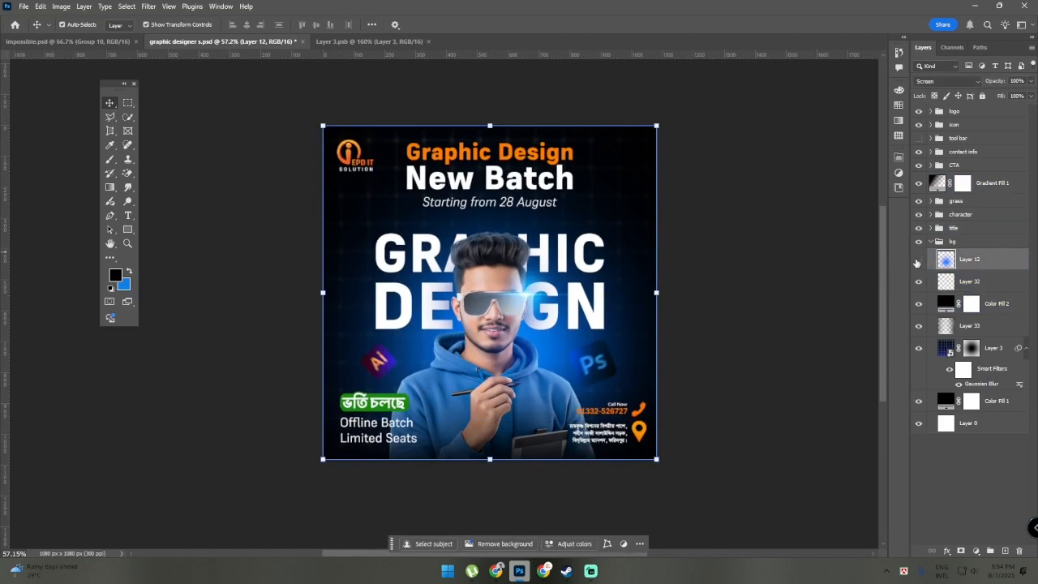
left_click(918, 259)
left_click(918, 259)
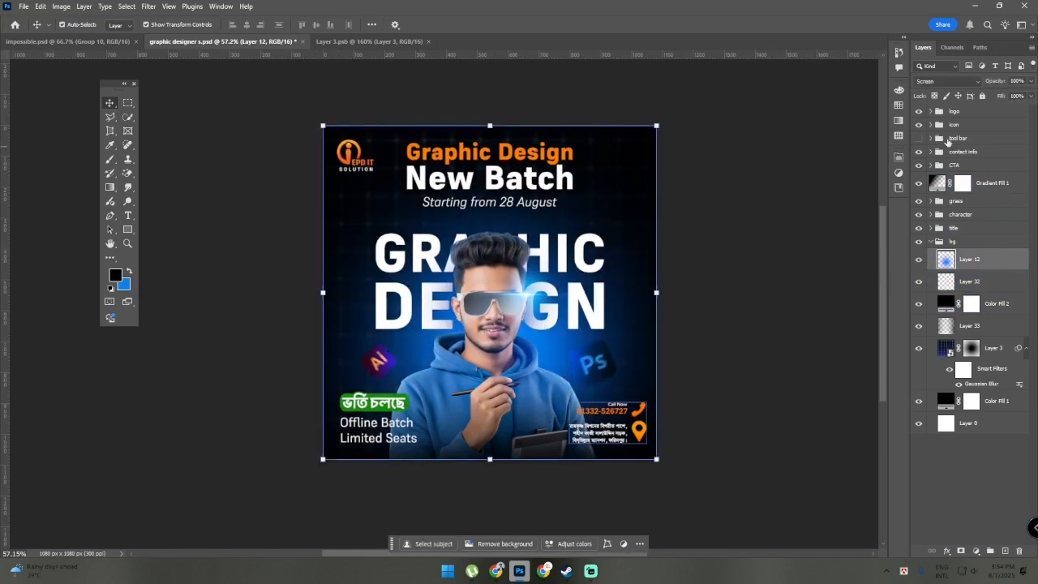
Set Layer 12's blend mode to Screen and examine the blue glow around the character up close
left_click(957, 82)
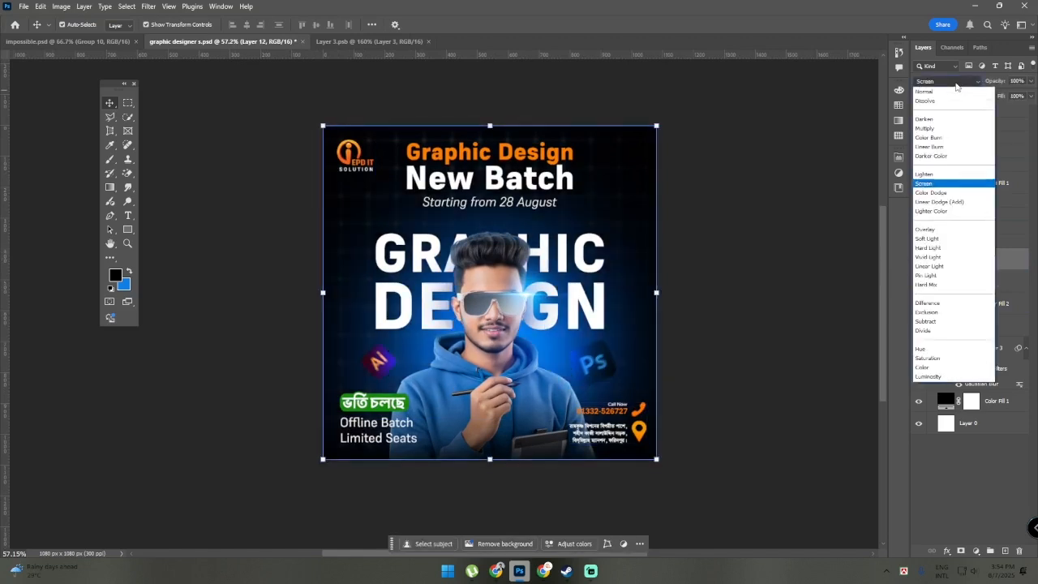
left_click(933, 184)
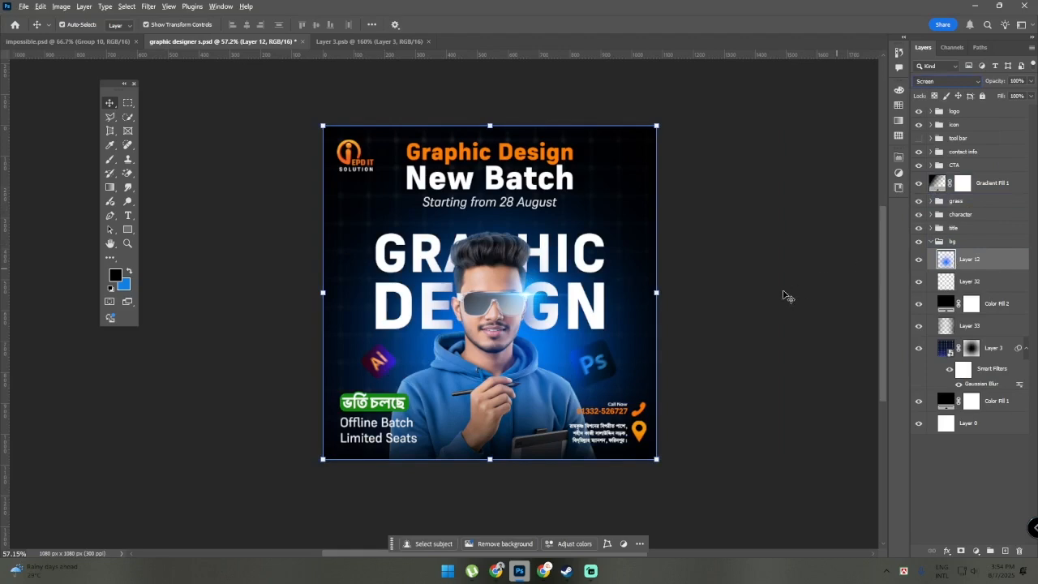
left_click(729, 355)
scroll(657, 354, "up", 1)
scroll(655, 354, "up", 8)
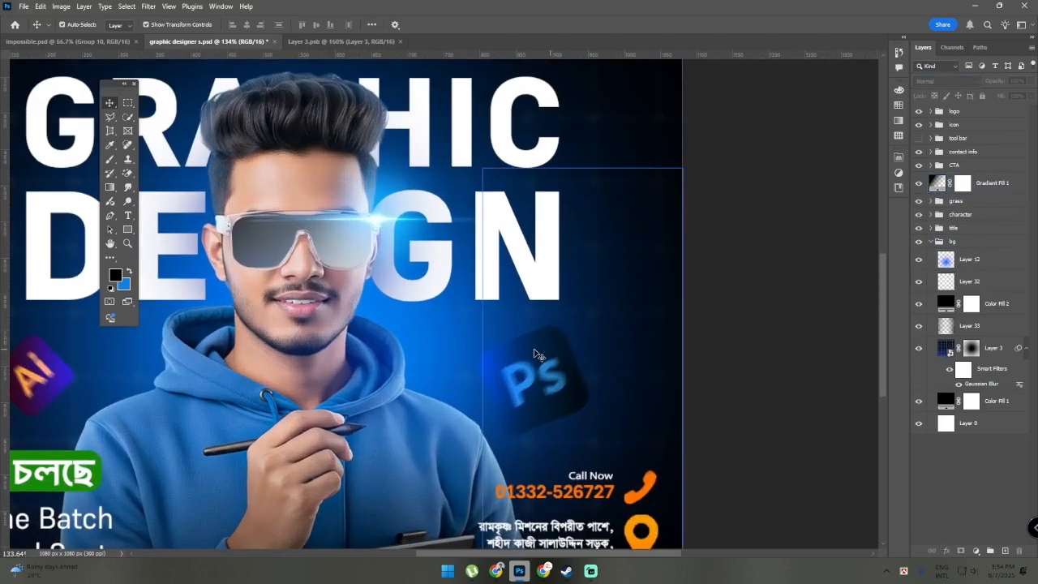
left_click_drag(539, 318, 587, 300)
scroll(589, 304, "down", 4)
scroll(589, 305, "down", 2)
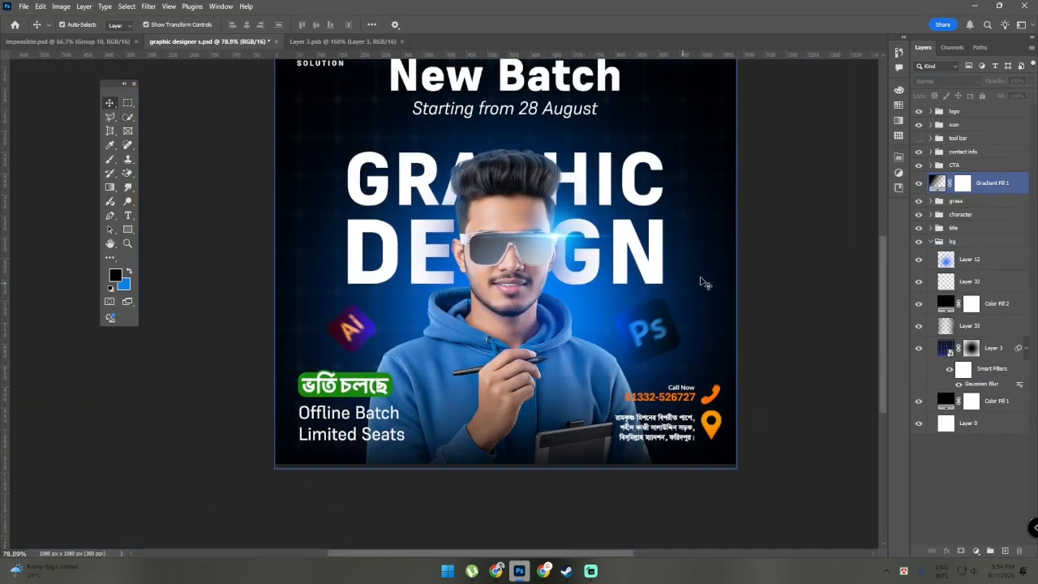
left_click(757, 263)
left_click_drag(801, 214, 778, 270)
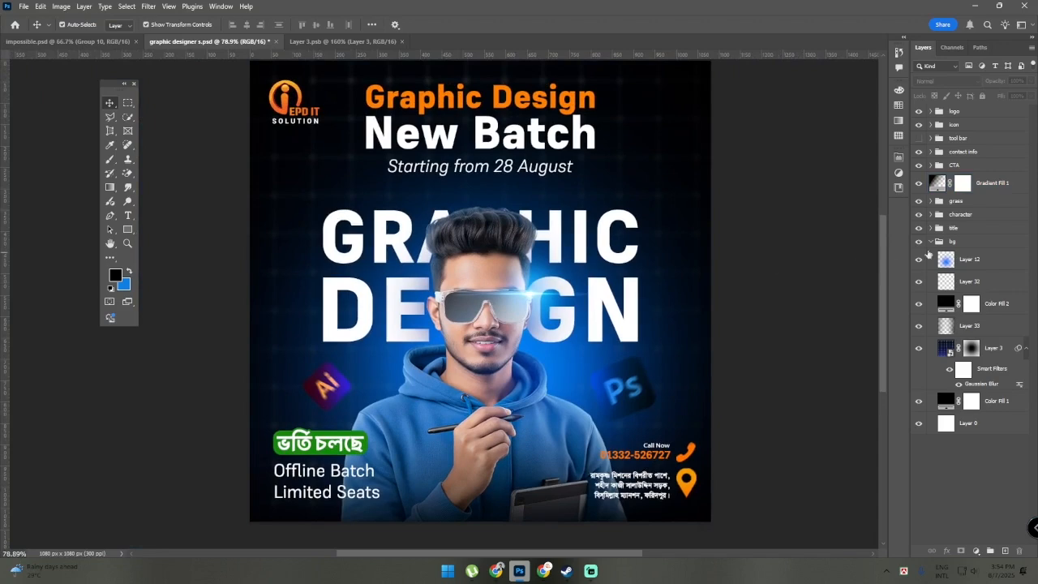
Collapse the bg group, clear the layer selection, and review the whole poster
left_click(928, 245)
left_click(929, 242)
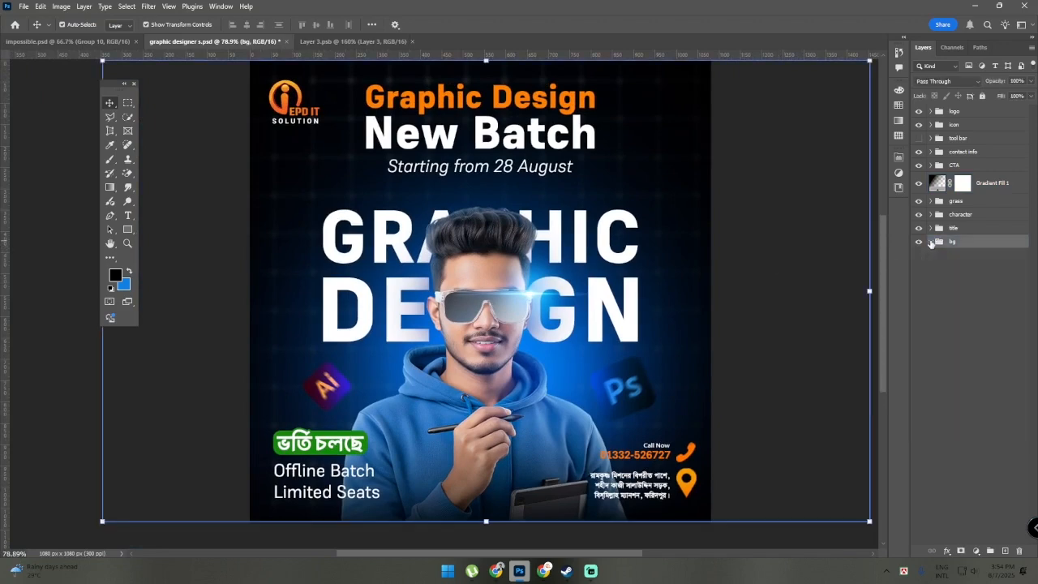
left_click(905, 363)
scroll(891, 364, "down", 1)
scroll(815, 358, "up", 1)
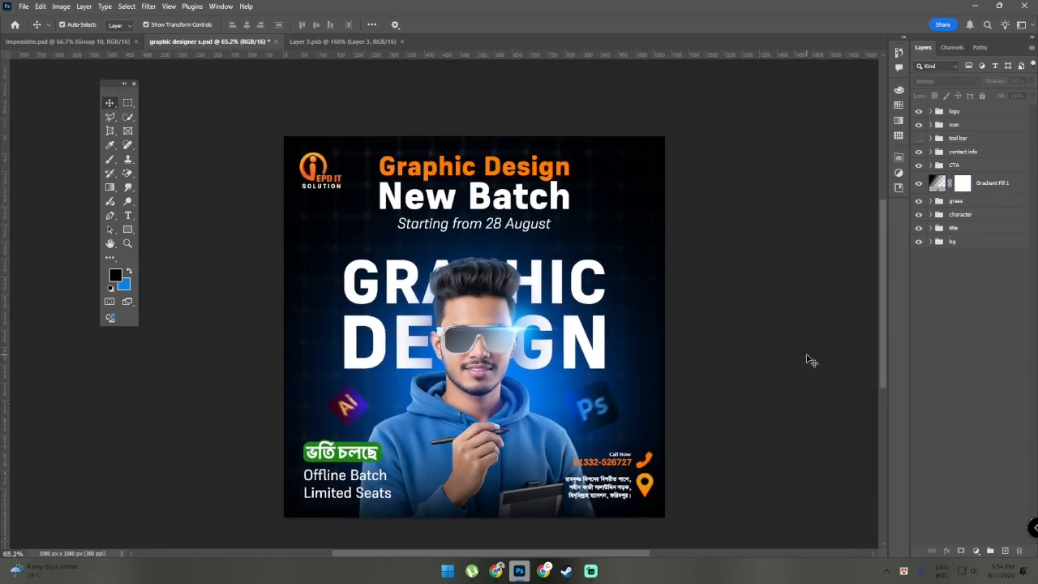
scroll(805, 355, "down", 1)
scroll(805, 354, "up", 1)
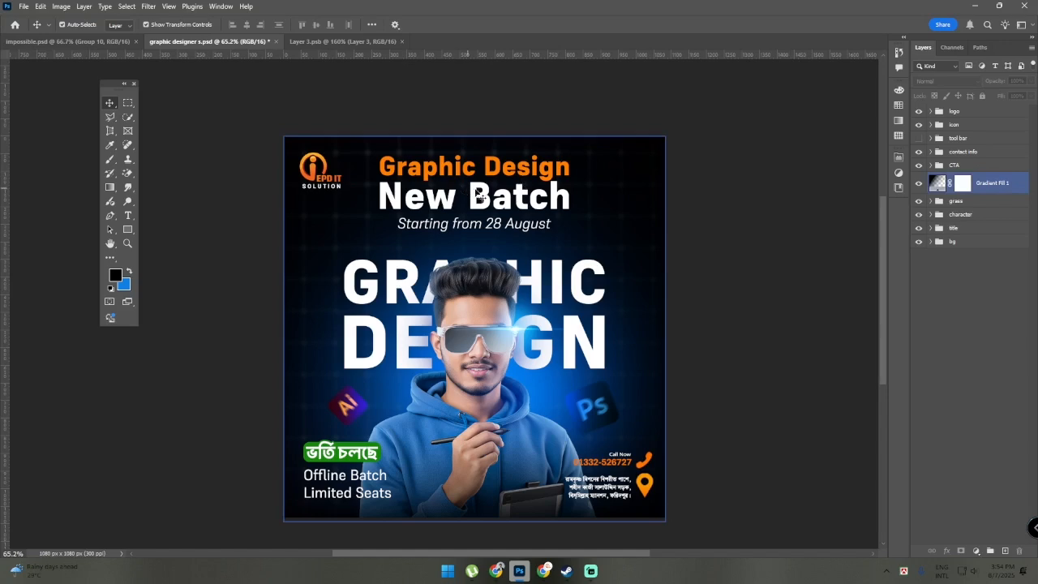
Toggle the title group off and on to see which text it holds, and clear the selection
left_click(985, 231)
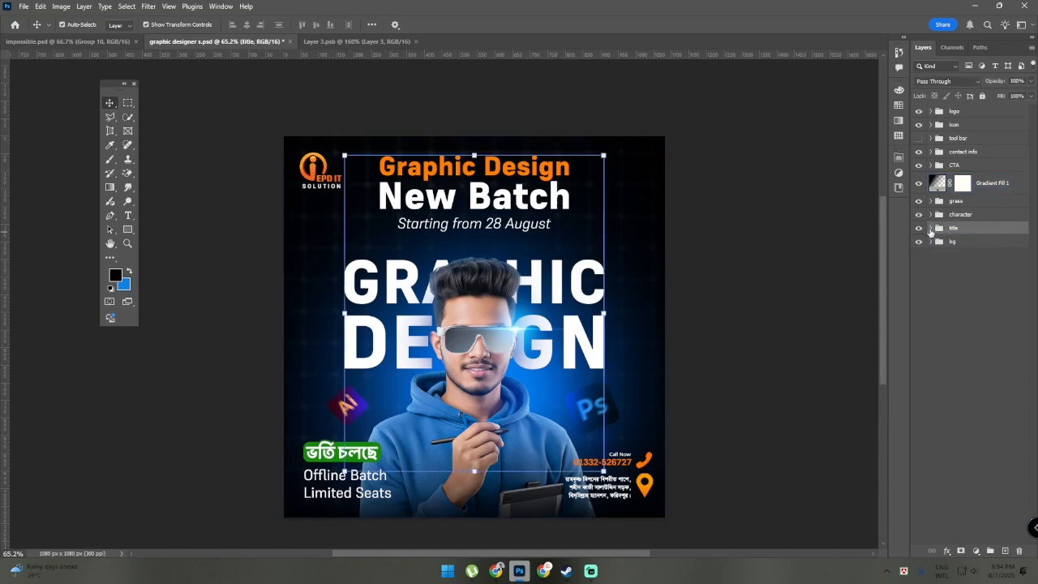
left_click(920, 230)
left_click(919, 229)
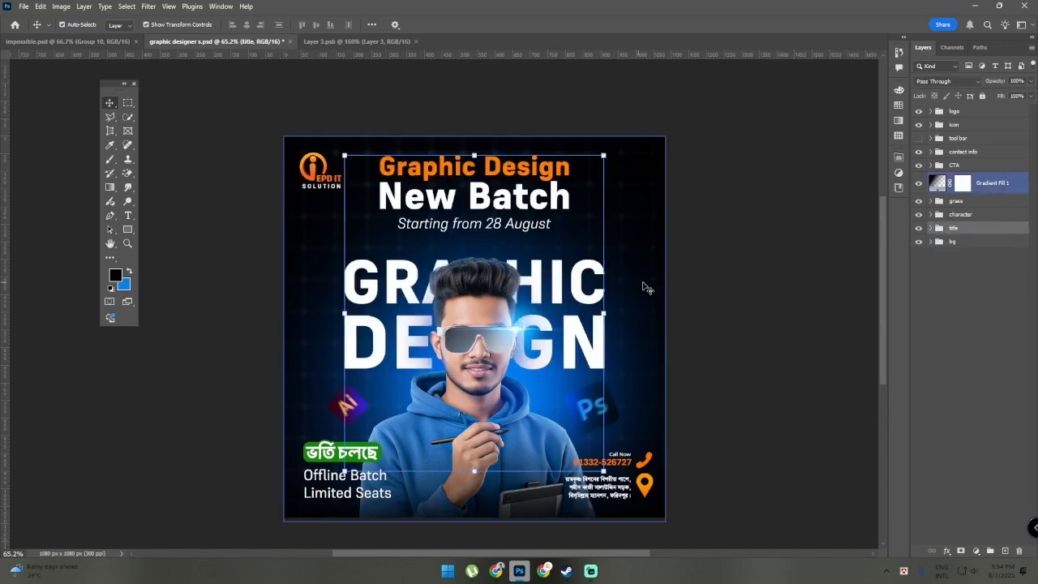
left_click(811, 278)
scroll(693, 274, "up", 1)
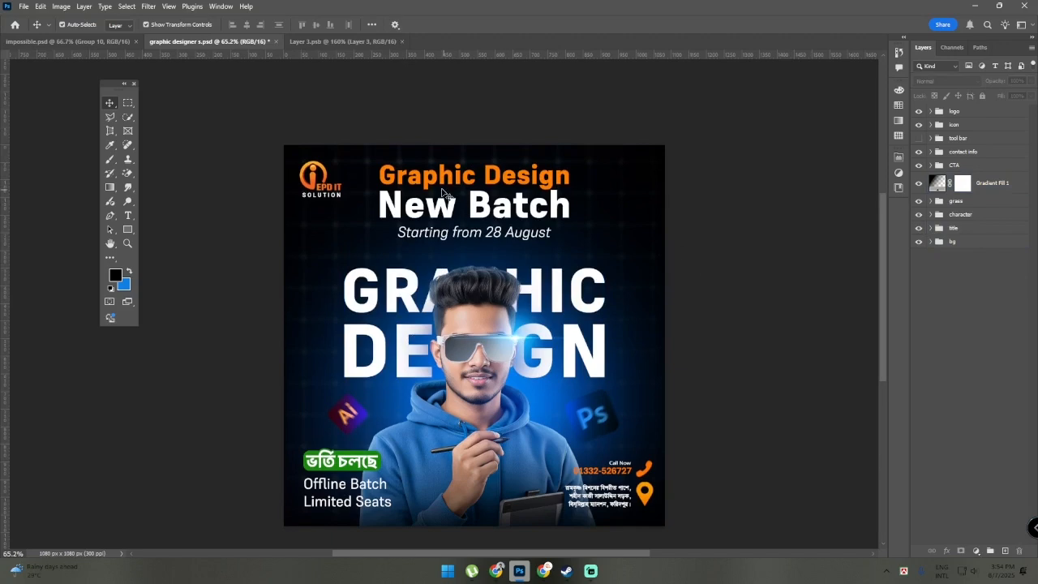
Examine the poster's headline text up close and review the whole composition
left_click(446, 191)
scroll(472, 183, "up", 1)
scroll(553, 193, "down", 1)
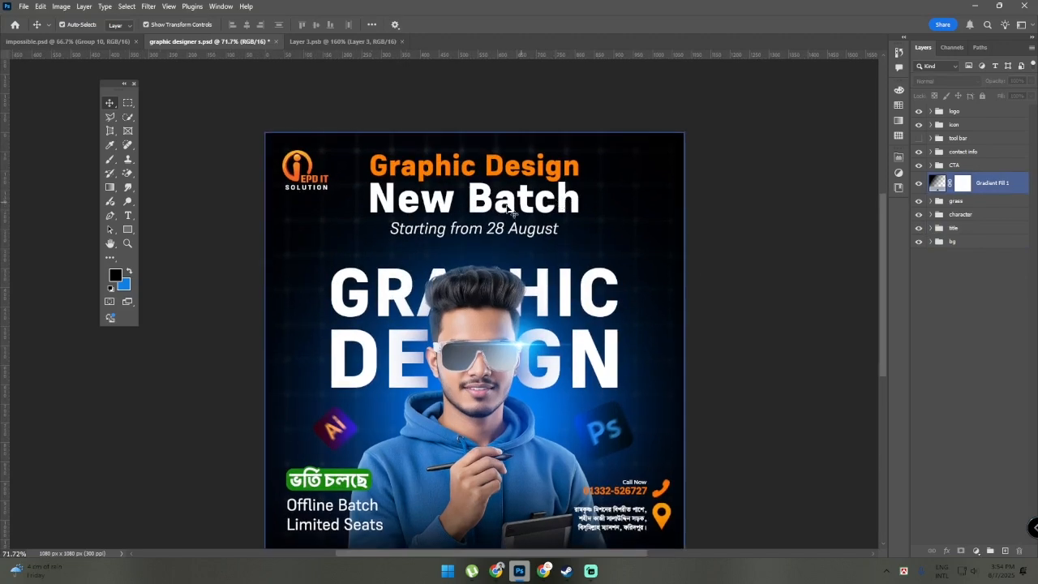
left_click(799, 278)
scroll(798, 278, "down", 1)
scroll(798, 278, "down", 2)
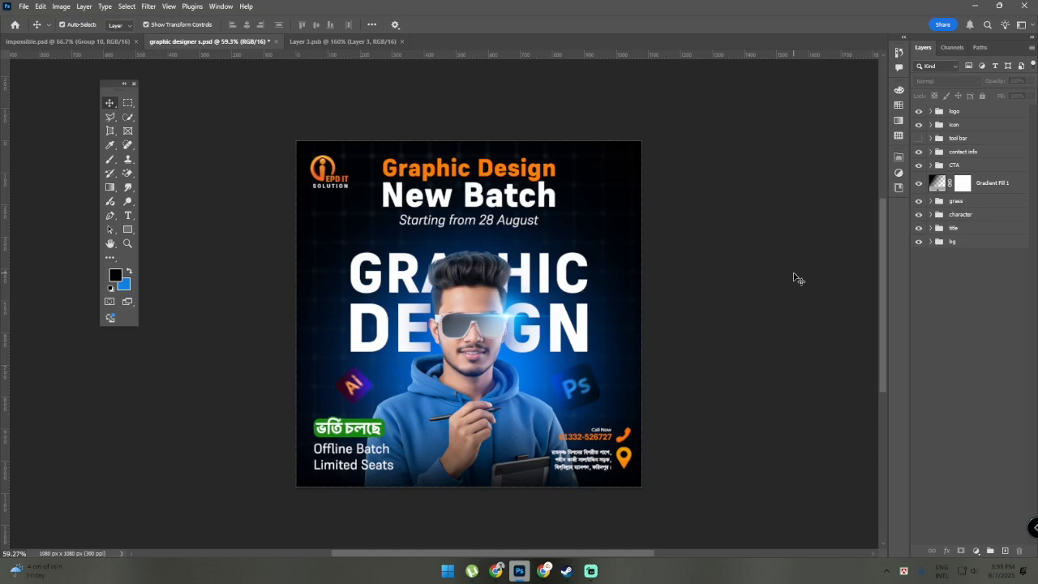
scroll(798, 279, "up", 3)
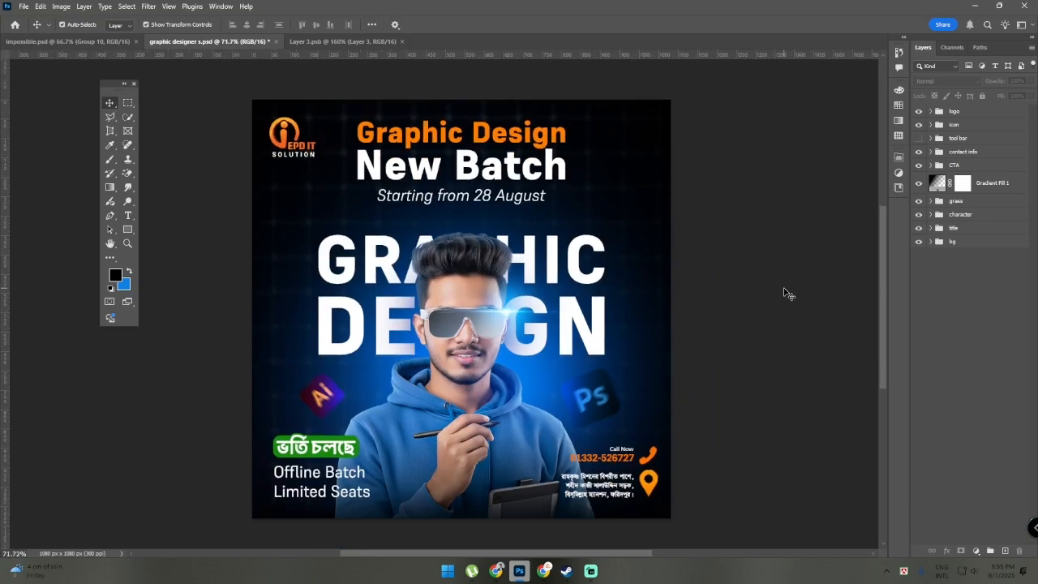
scroll(787, 292, "down", 1)
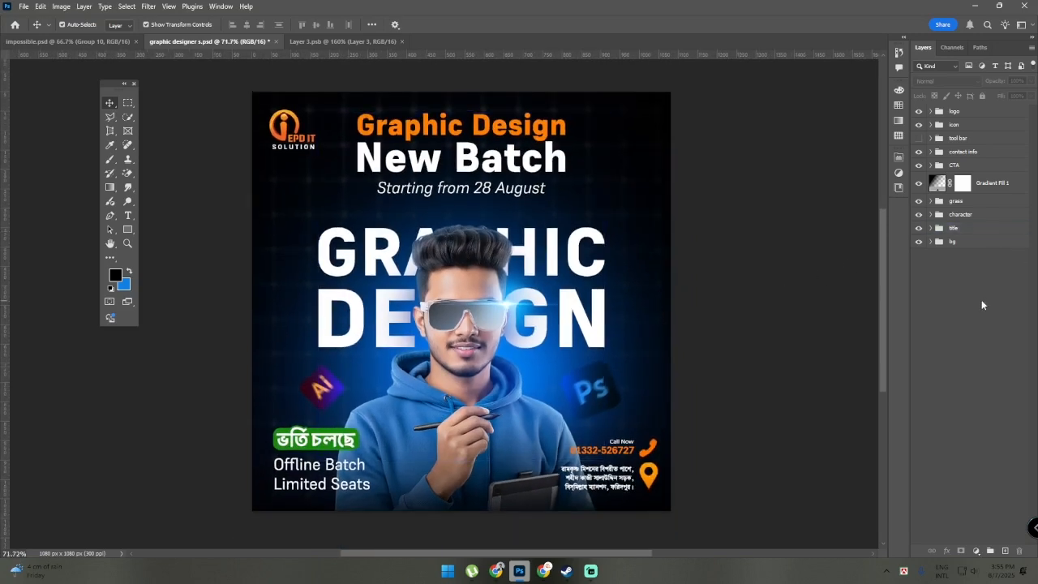
Toggle the character group off and on, expand it, and select the masked character image layer inside
left_click(957, 214)
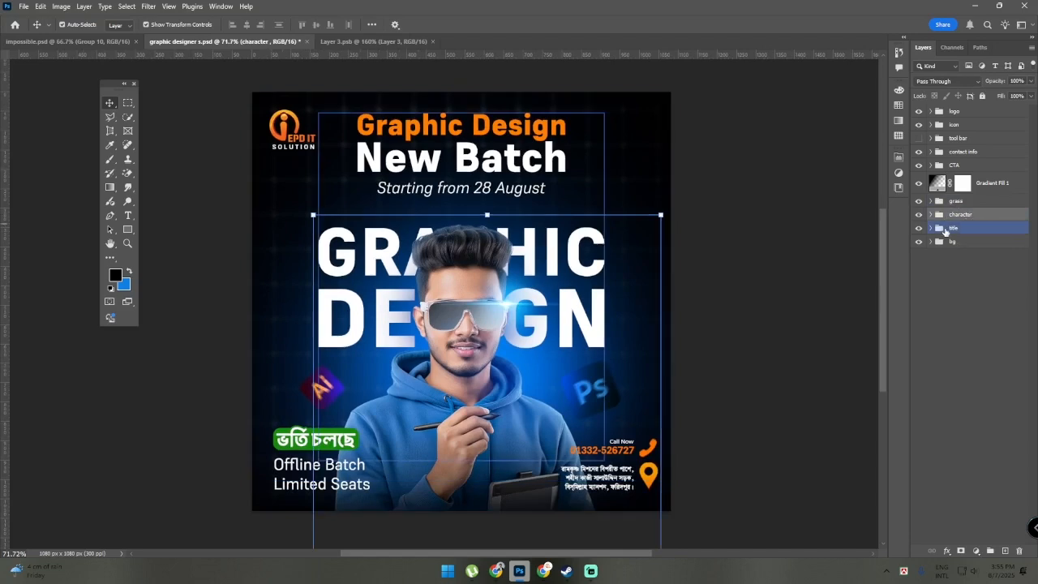
left_click(919, 214)
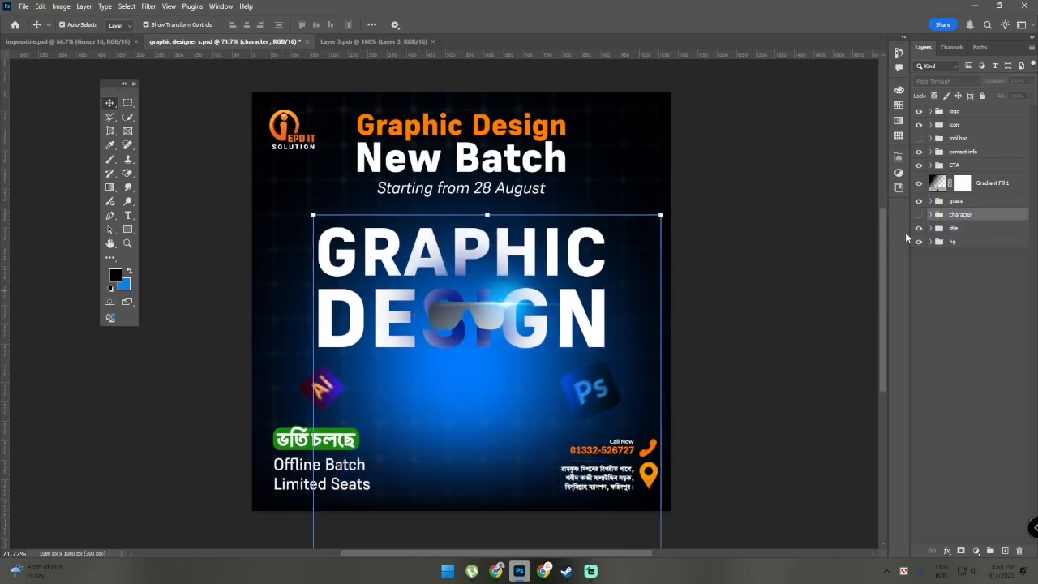
left_click(918, 214)
left_click(930, 214)
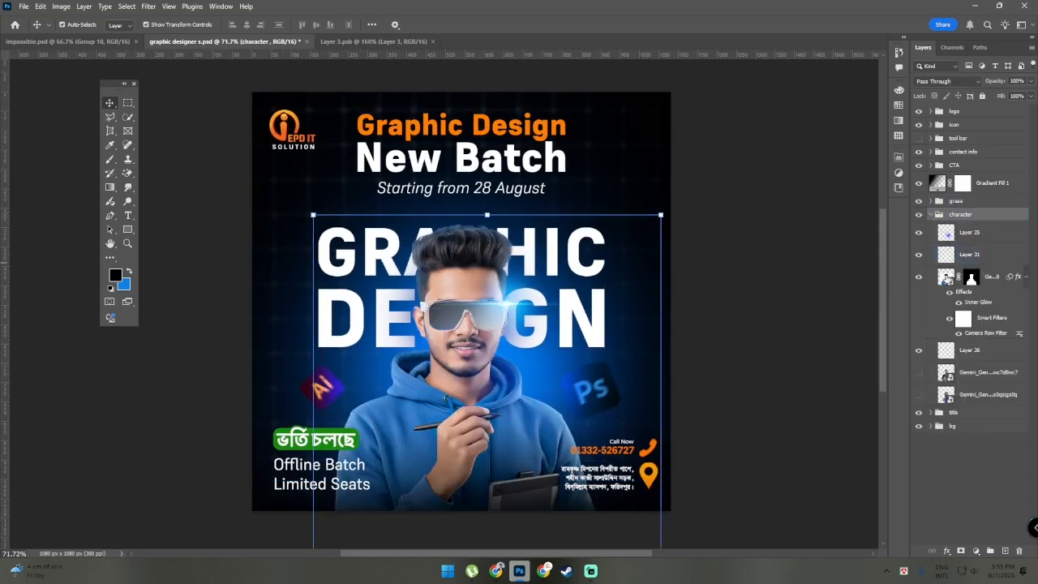
left_click(947, 277)
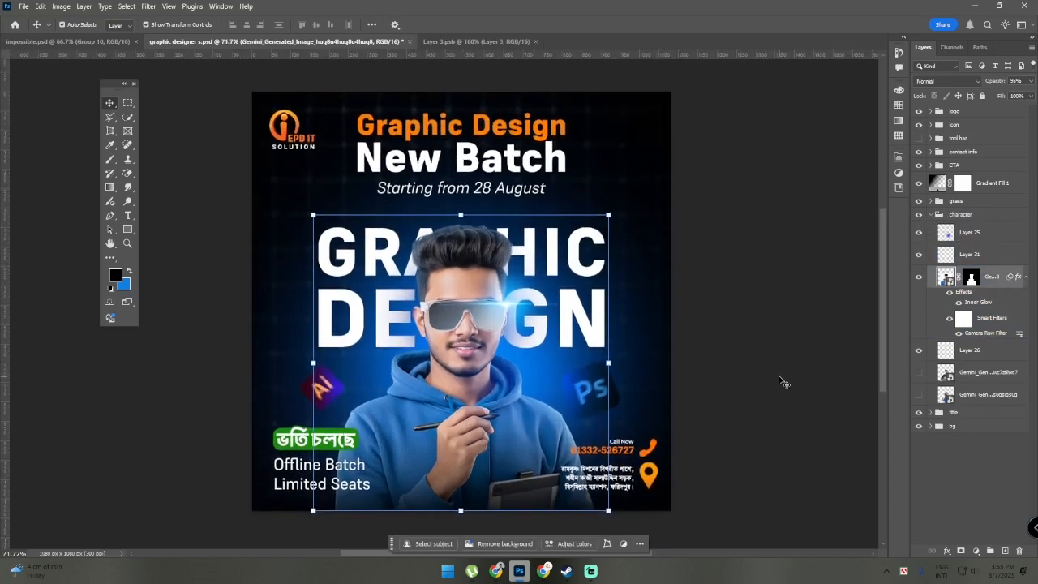
Examine the character's face, glasses and hoodie up close, and clear the layer selection
scroll(797, 357, "up", 1)
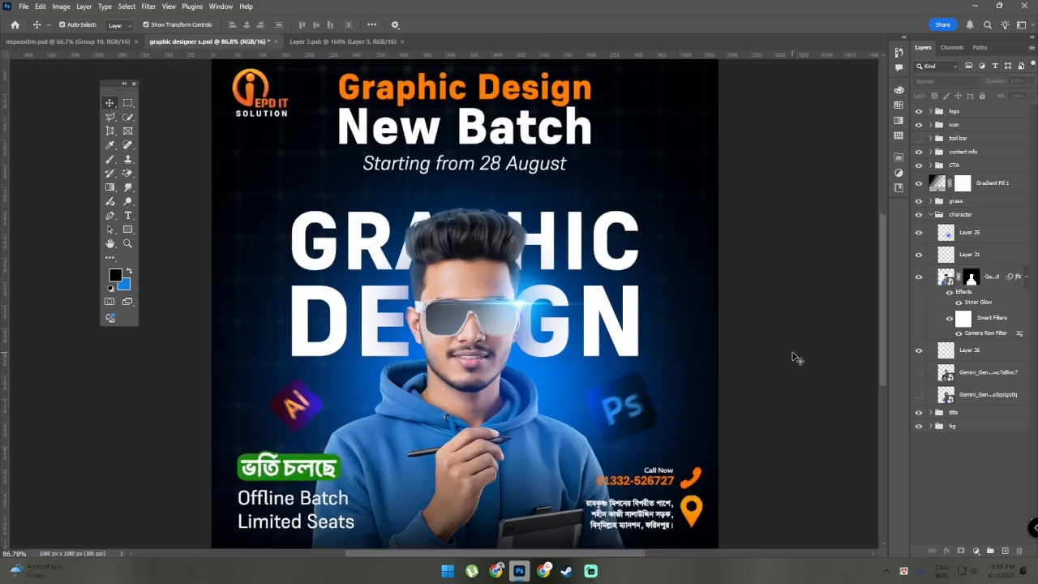
left_click(571, 329)
scroll(560, 331, "up", 5)
scroll(349, 381, "down", 3)
scroll(349, 388, "up", 3)
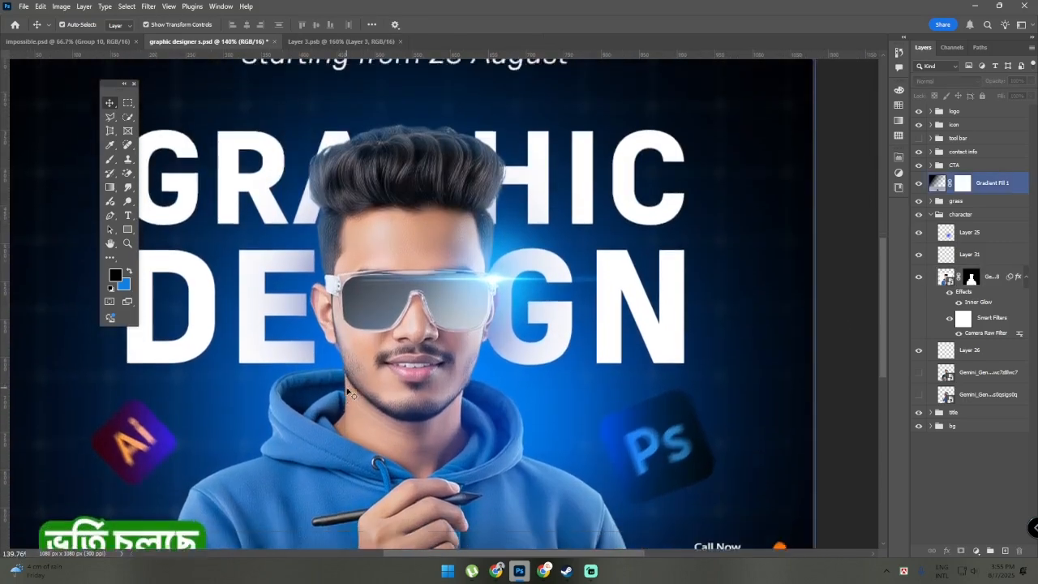
scroll(349, 391, "down", 3)
left_click(977, 254)
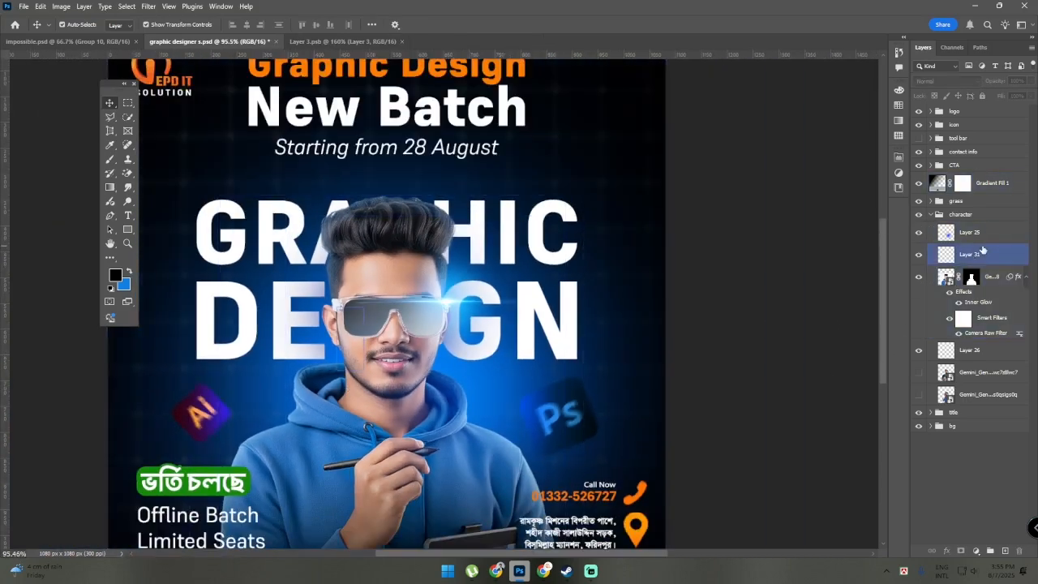
left_click(982, 250)
left_click(823, 389)
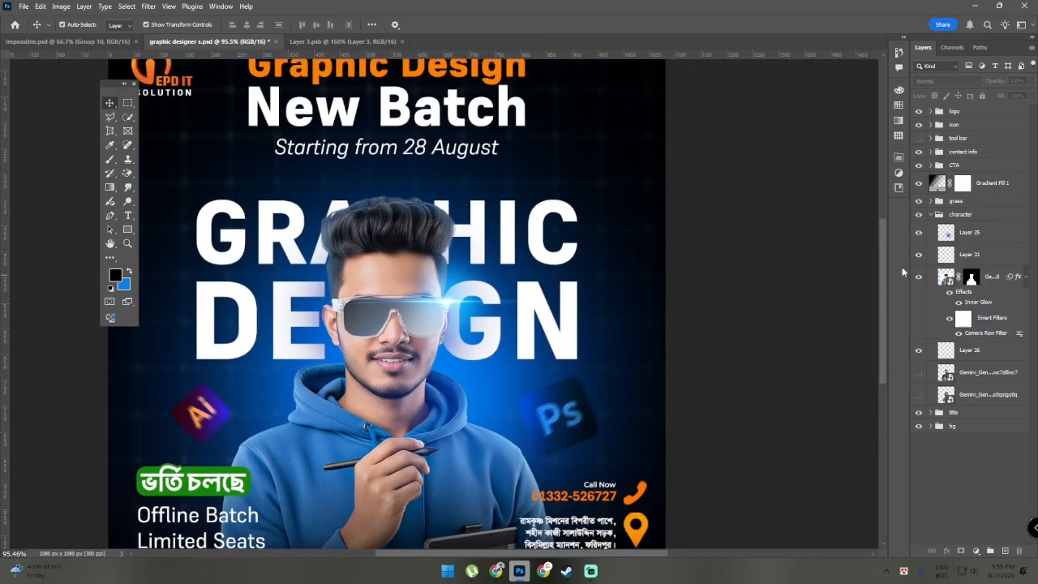
Hide the grass group to examine the original glasses up close, briefly switching to the Pen tool and back to the Move tool
left_click(918, 201)
scroll(796, 271, "down", 2)
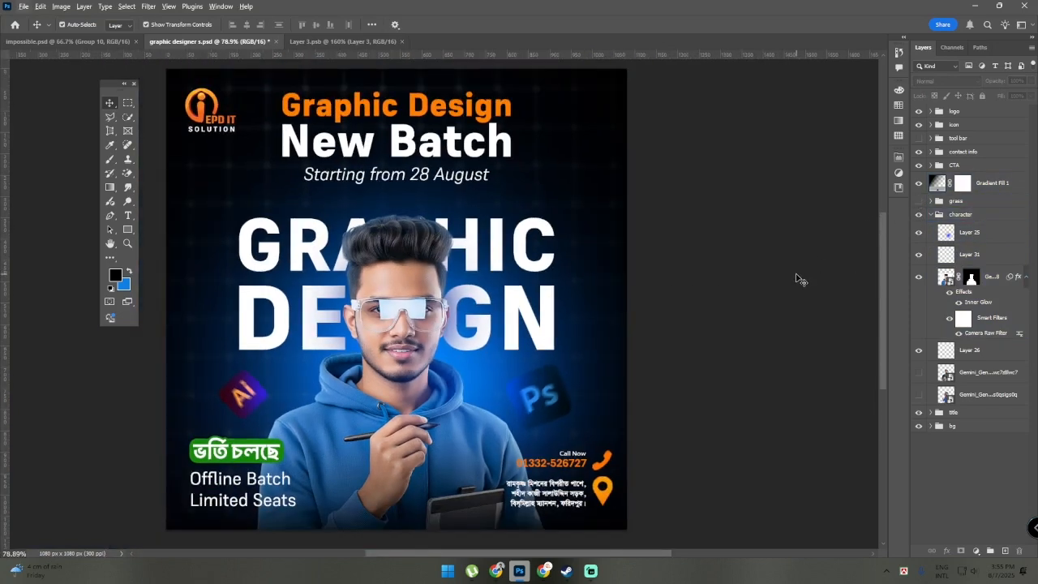
scroll(796, 277, "up", 4)
key("alt+space")
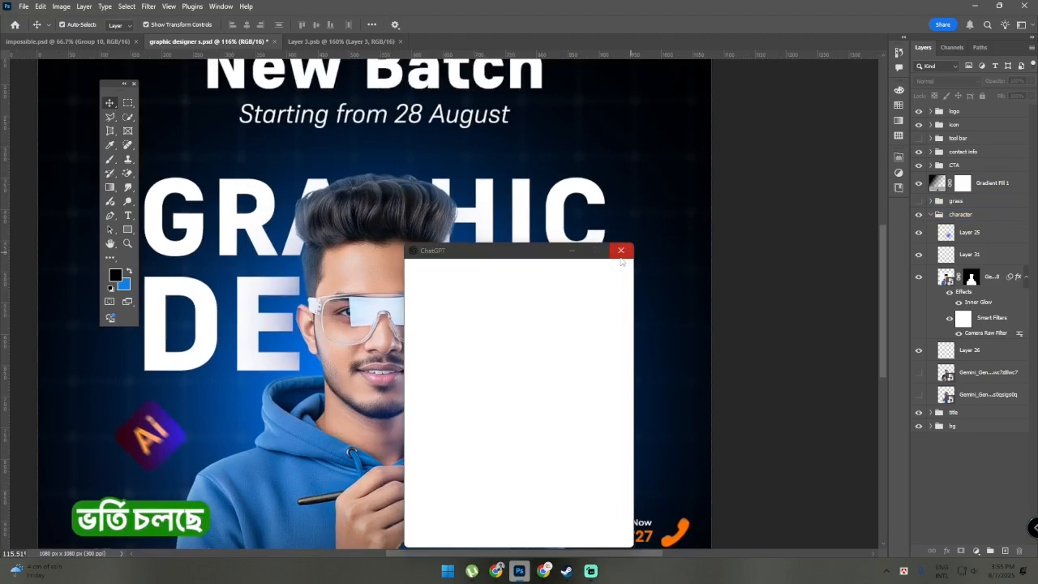
left_click(620, 252)
scroll(306, 301, "up", 5)
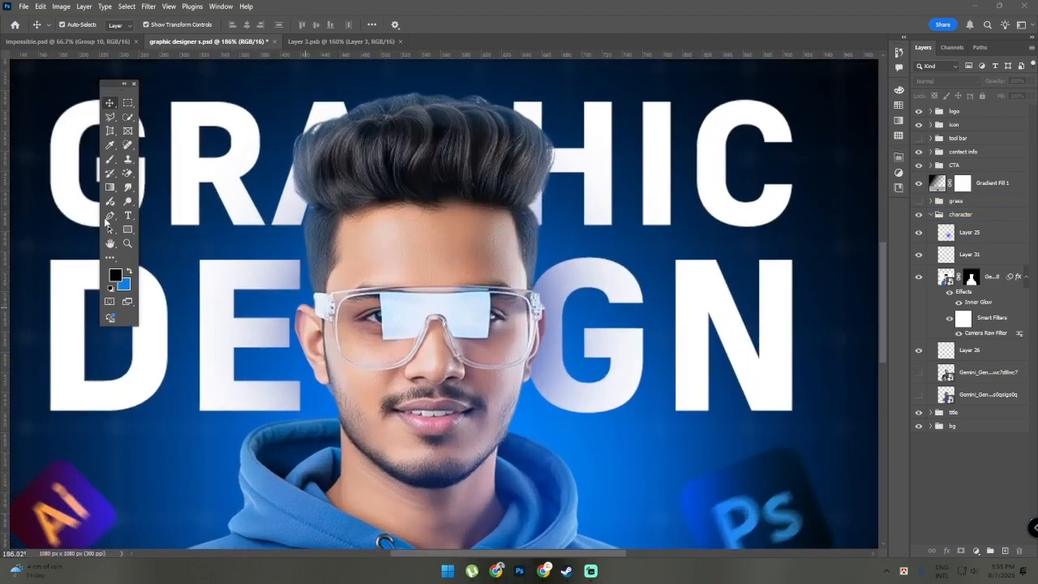
left_click(110, 215)
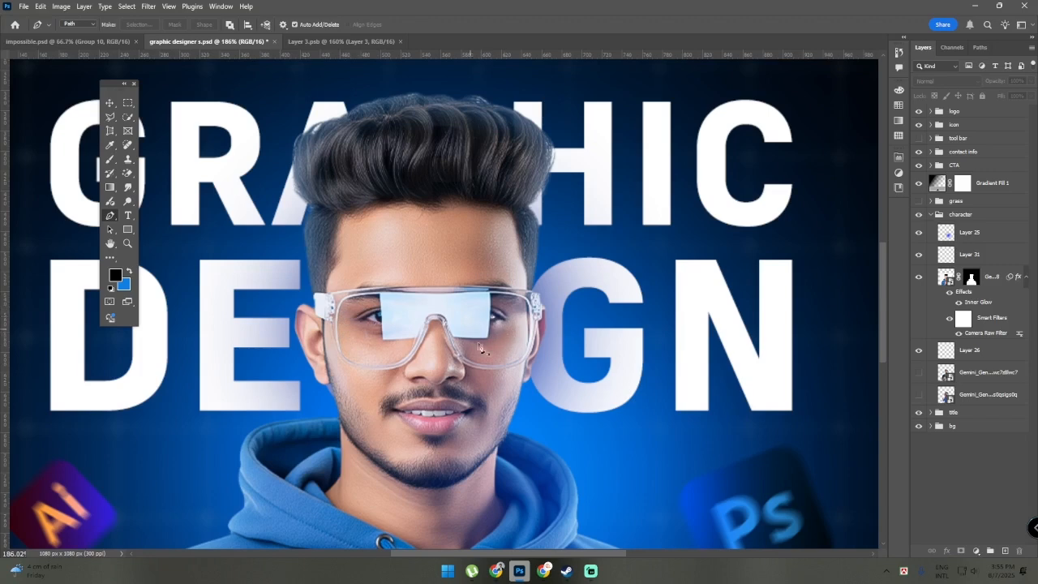
left_click(109, 105)
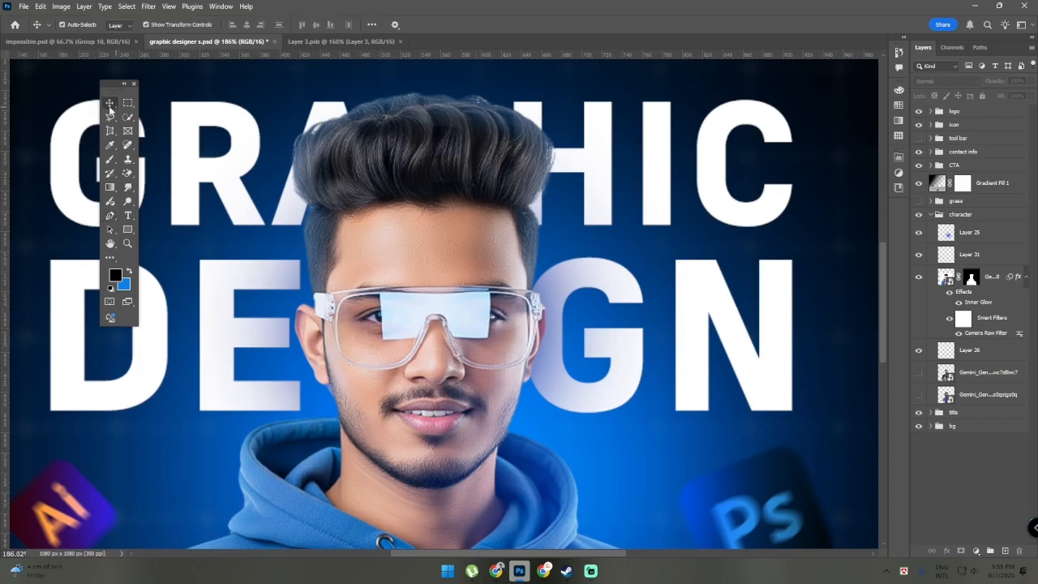
Show the grass group again and expand it to inspect Layer 21 and the clipped Layer 28
left_click(918, 201)
left_click(937, 203)
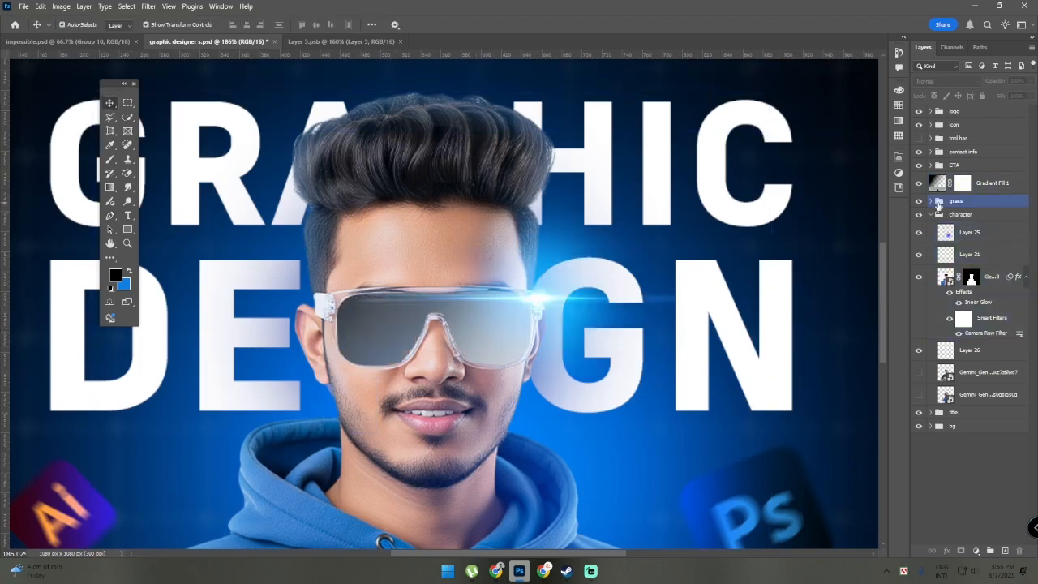
left_click(930, 202)
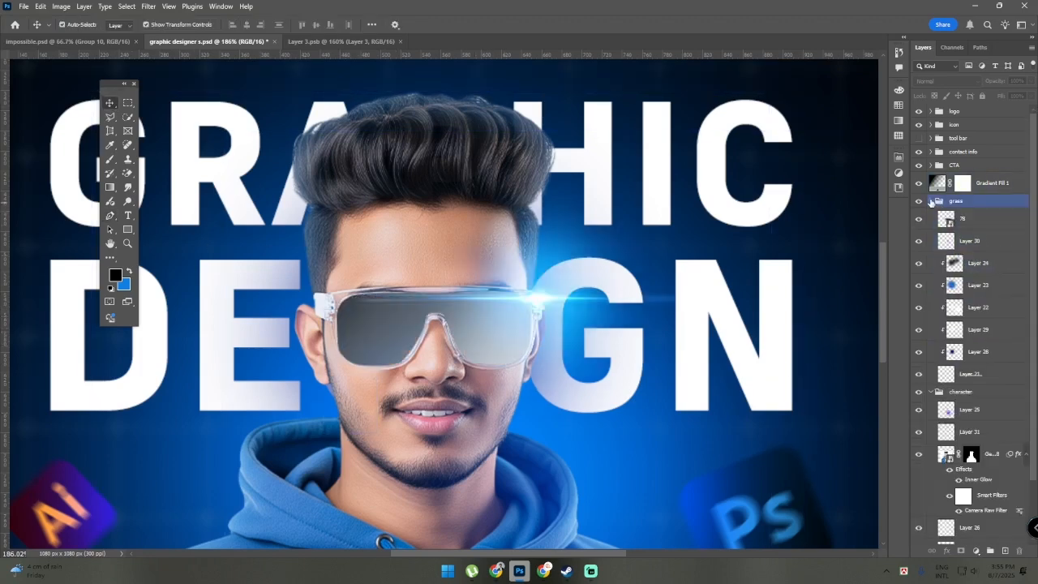
left_click(977, 373)
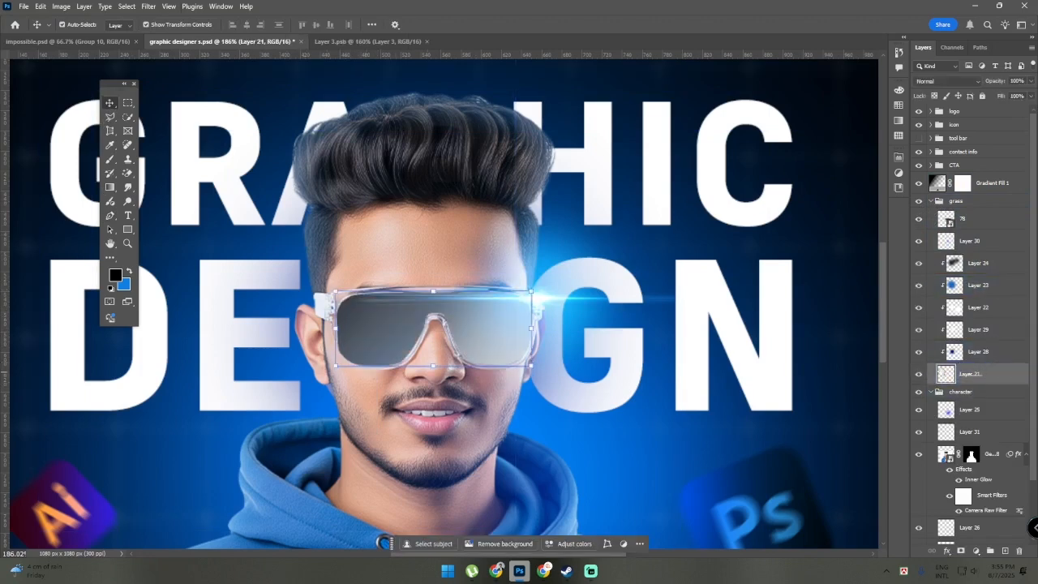
left_click(976, 351)
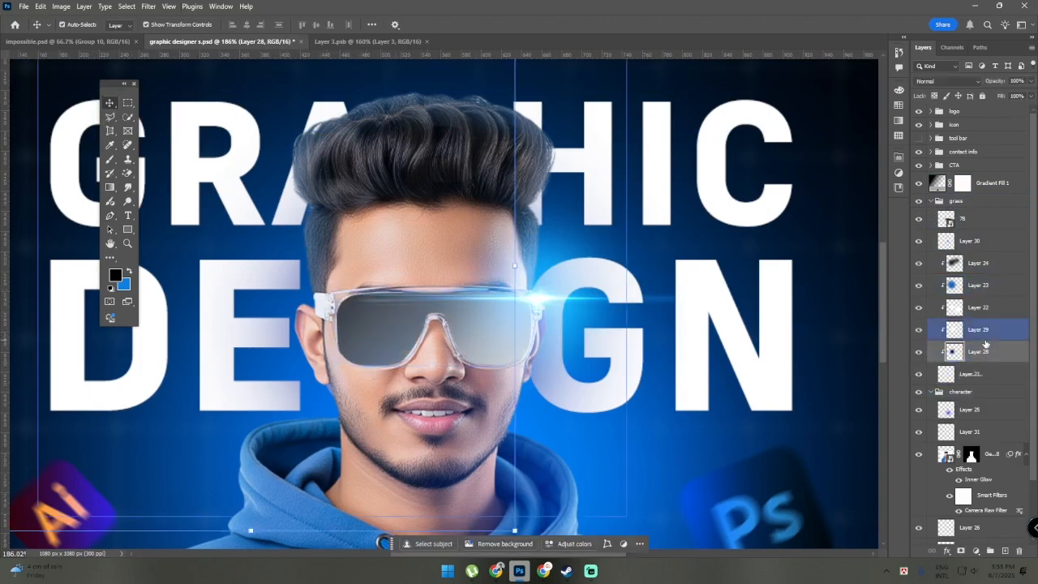
Hide Layers 22, 23, 24, 28, 29 and 30 in the grass group to view the plain lens shape
left_click(919, 329)
left_click(919, 287)
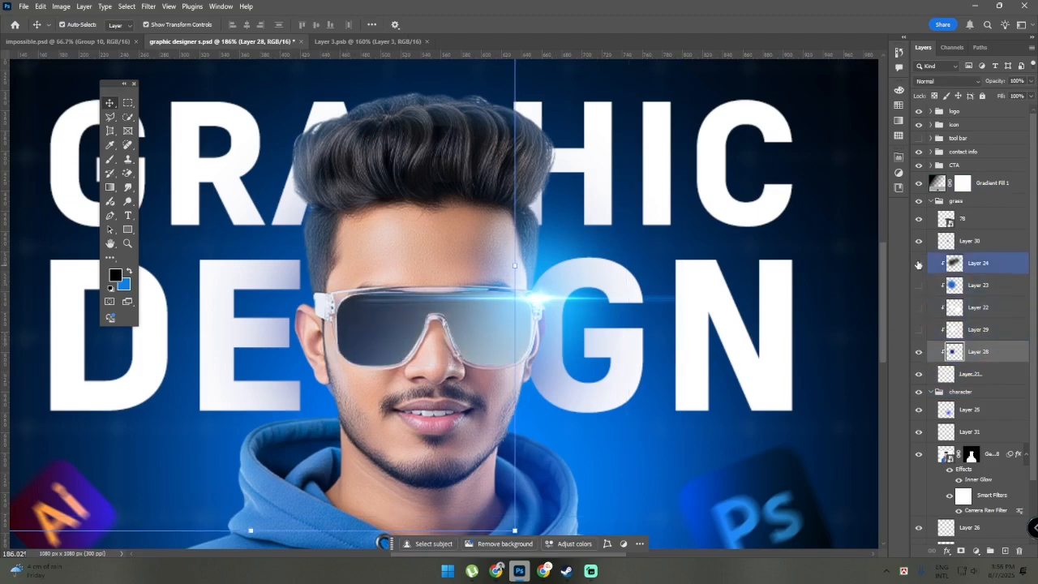
left_click(918, 264)
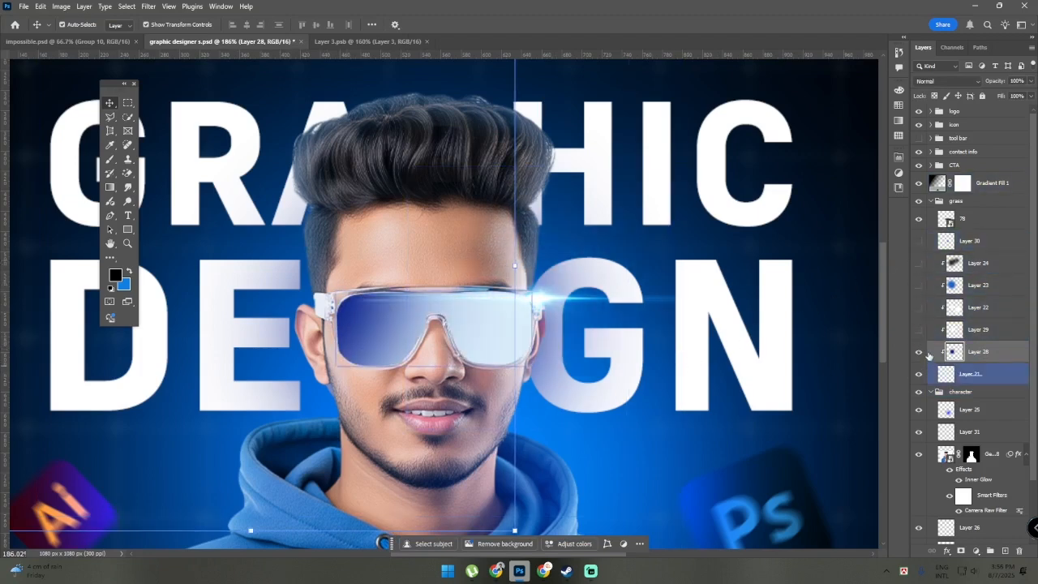
left_click(919, 351)
scroll(586, 395, "down", 2)
scroll(586, 395, "up", 1)
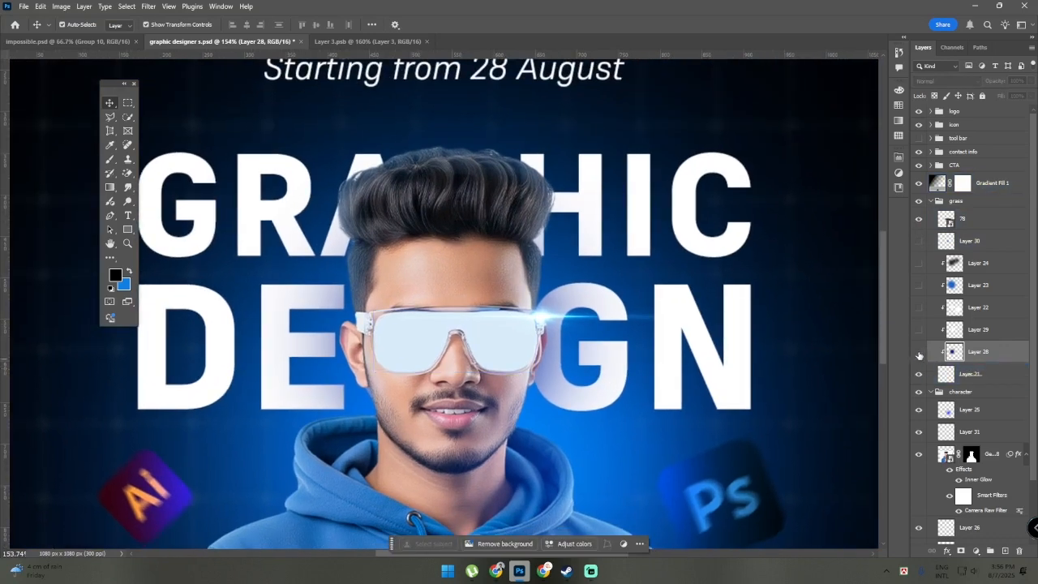
Turn Layers 28, 29, 22, 23, 24 and 30 back on one by one to compare their effect on the lenses
left_click(919, 352)
left_click(919, 329)
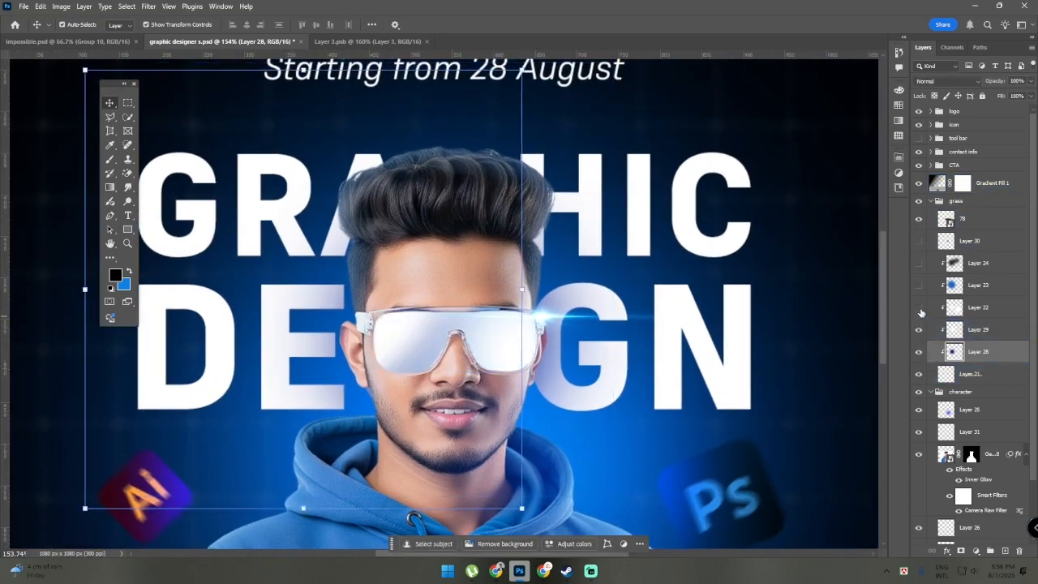
left_click(919, 307)
left_click(919, 285)
left_click(918, 262)
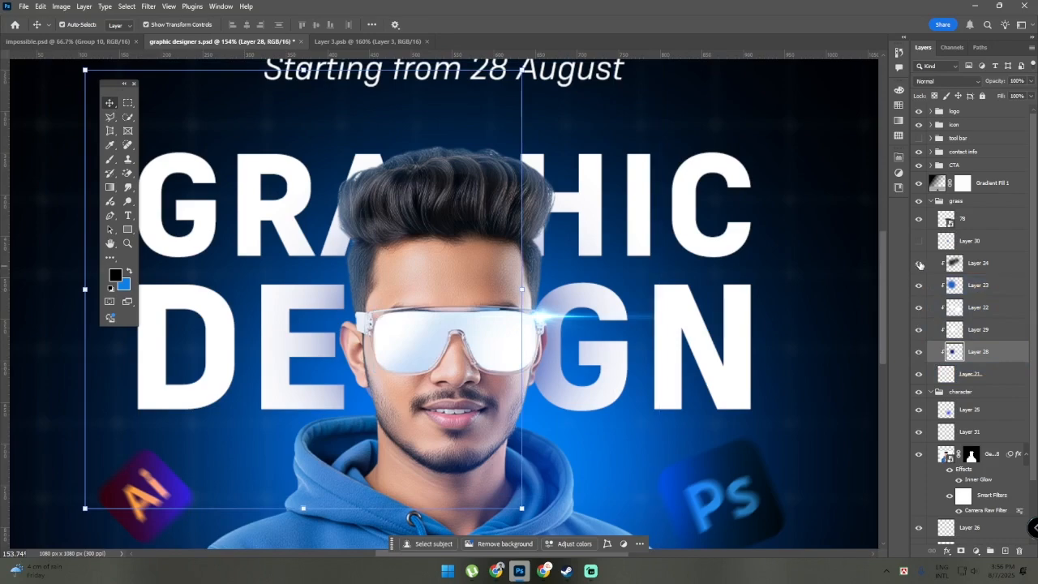
scroll(711, 413, "down", 4)
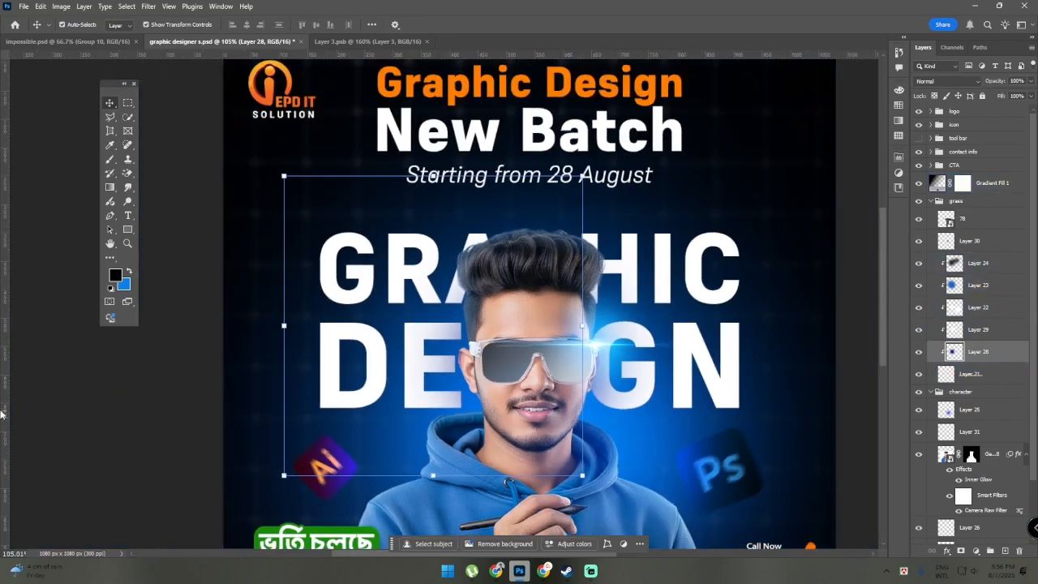
Clear the selection to examine the tinted glasses up close, and select Layer 30
left_click(88, 417)
scroll(651, 416, "up", 3)
scroll(653, 416, "up", 2)
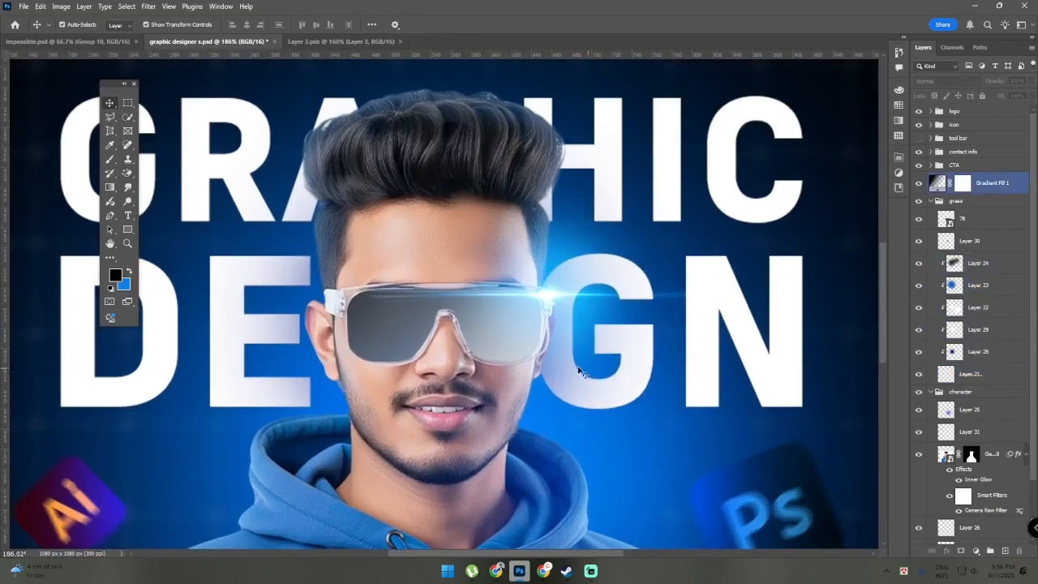
left_click(565, 306)
left_click(998, 241)
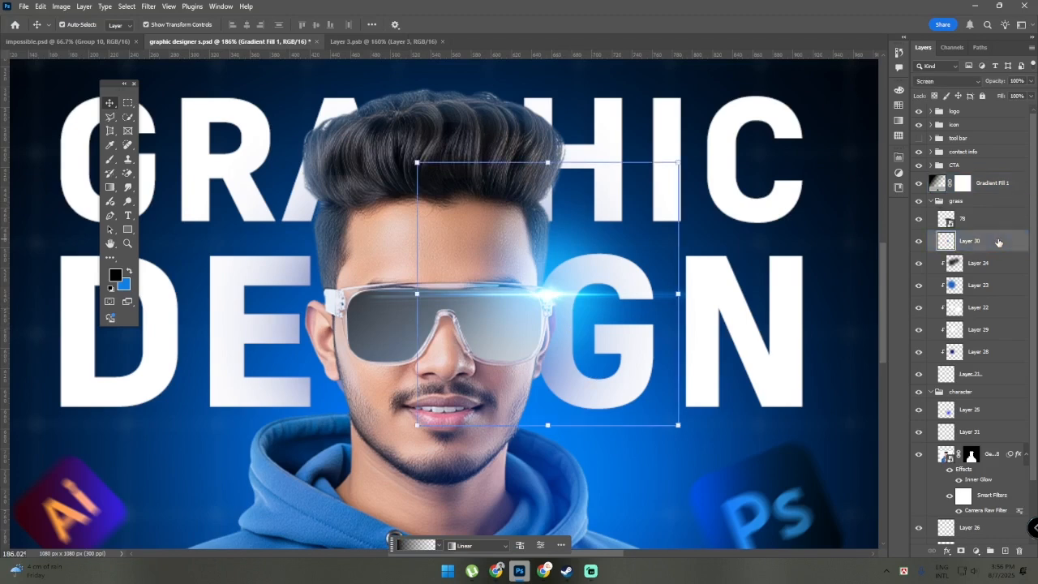
Select layer 78 with the light flare and toggle its visibility off and on to compare its effect
left_click(989, 219)
left_click(917, 220)
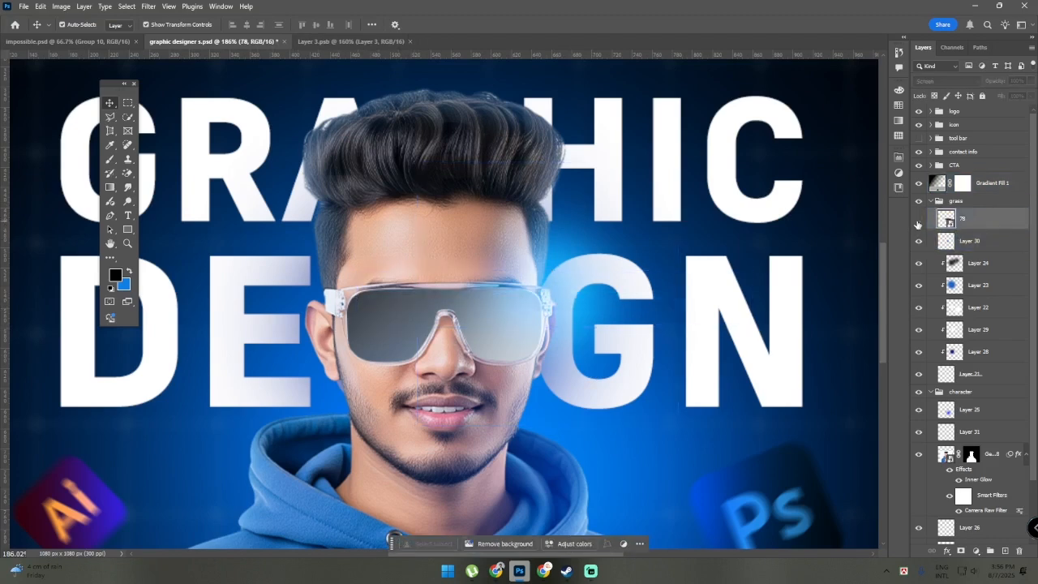
left_click(917, 220)
left_click(918, 220)
left_click(917, 220)
left_click(977, 241)
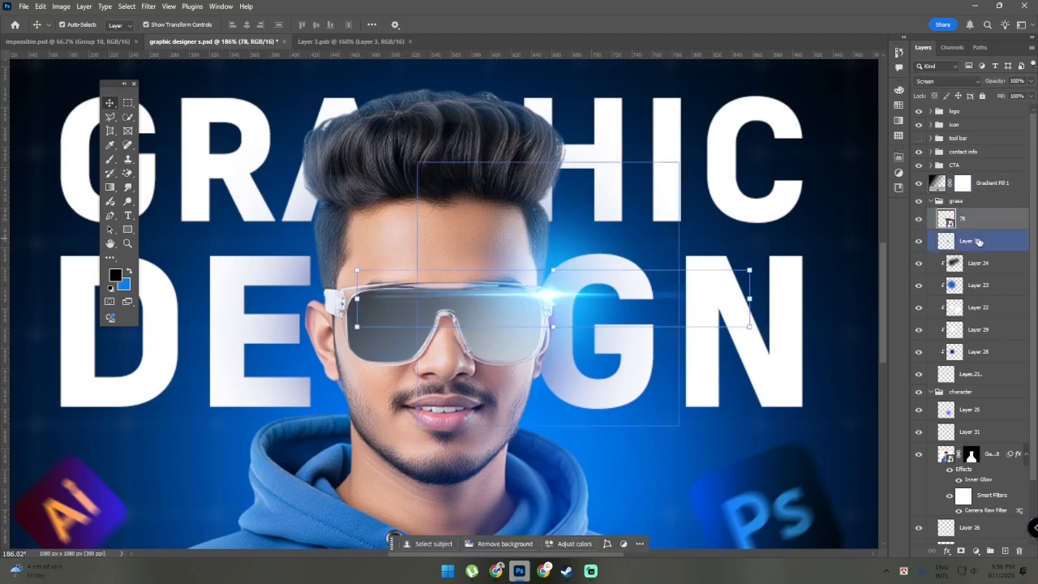
Examine the light flare at the edge of the glasses up close and activate the Brush tool
left_click(776, 280)
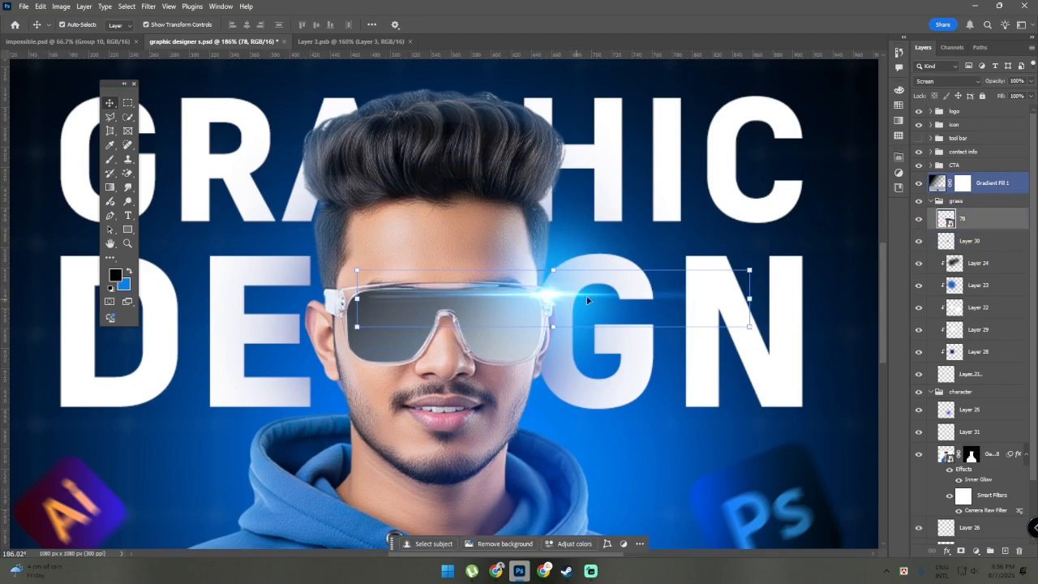
scroll(588, 301, "up", 3)
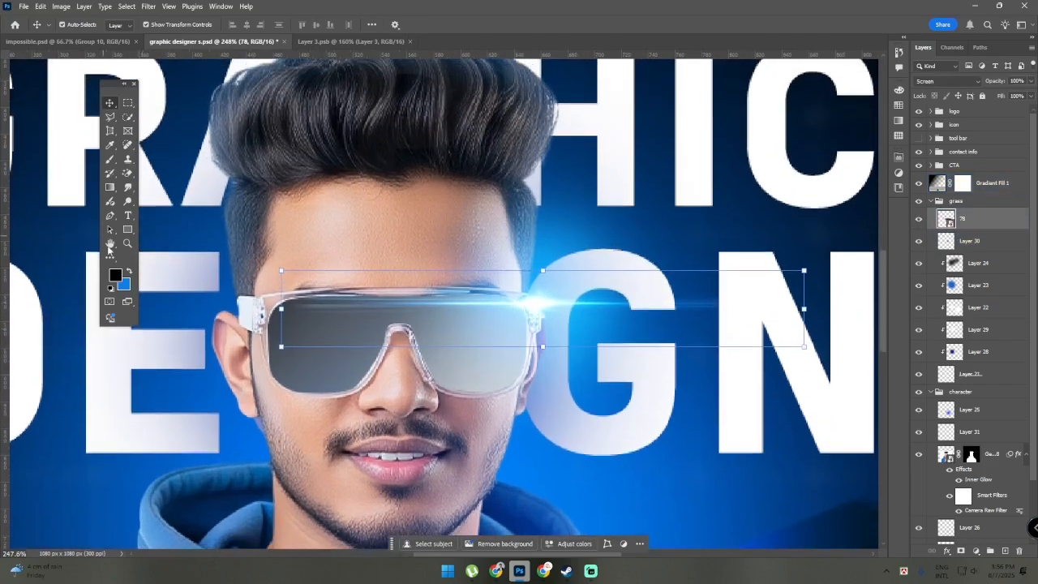
left_click(111, 161)
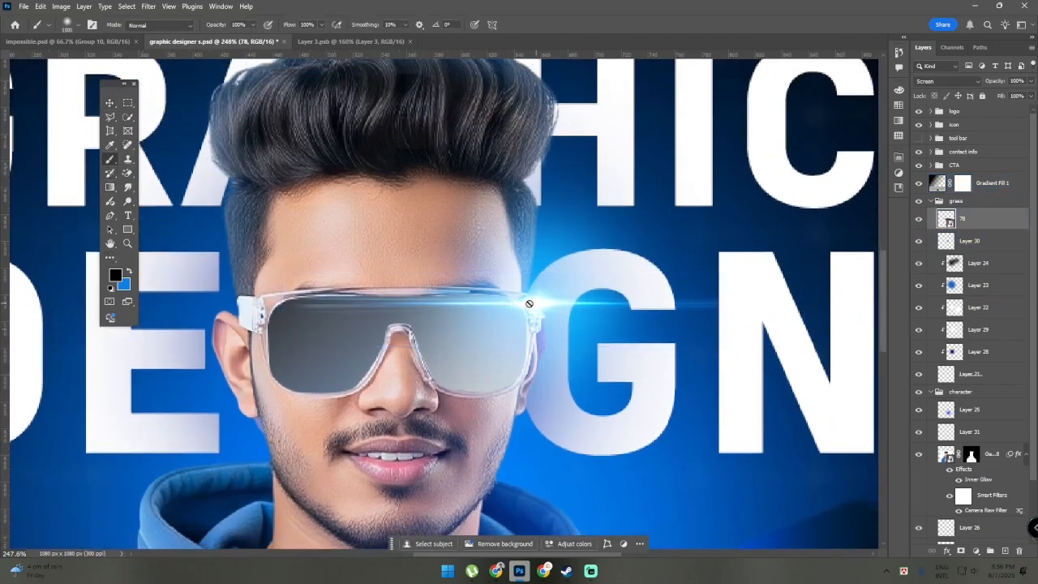
scroll(629, 329, "down", 5)
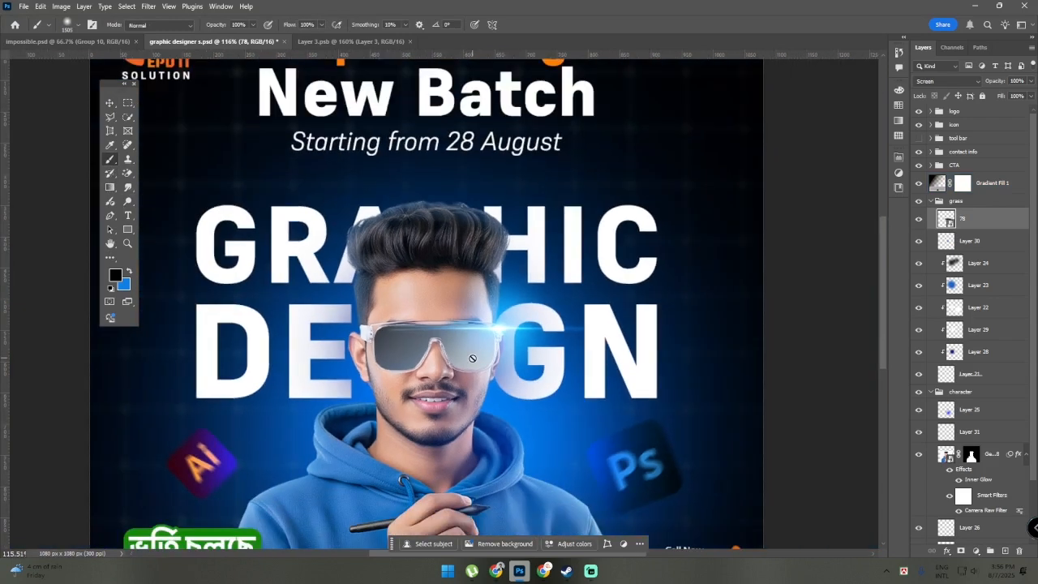
Activate the Move tool and examine the light flare on the glasses up close, then clear the selection
left_click(112, 104)
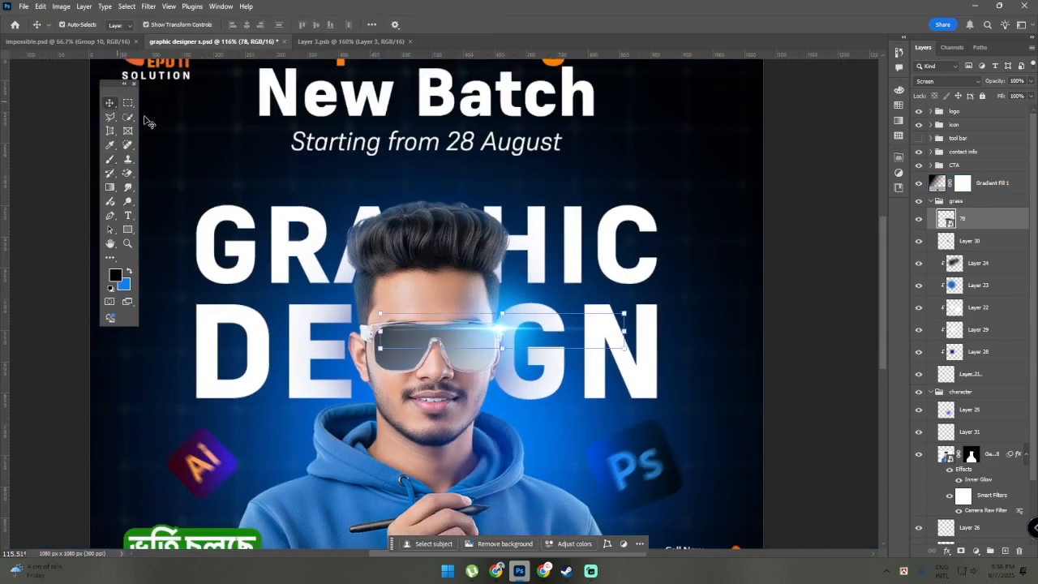
left_click(629, 315)
scroll(512, 334, "up", 2)
scroll(485, 326, "up", 1)
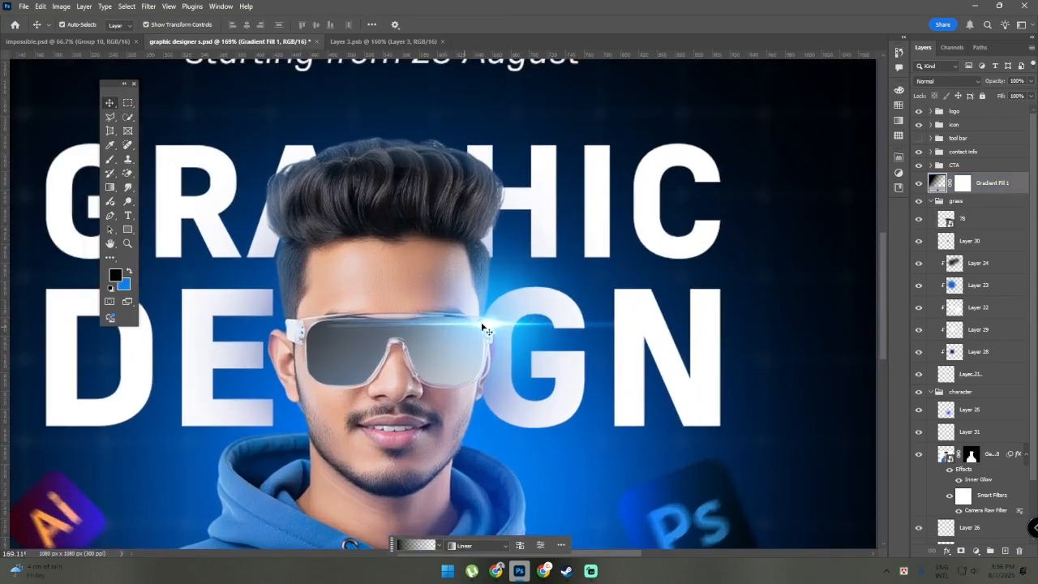
left_click(945, 81)
left_click(944, 81)
scroll(498, 329, "down", 3)
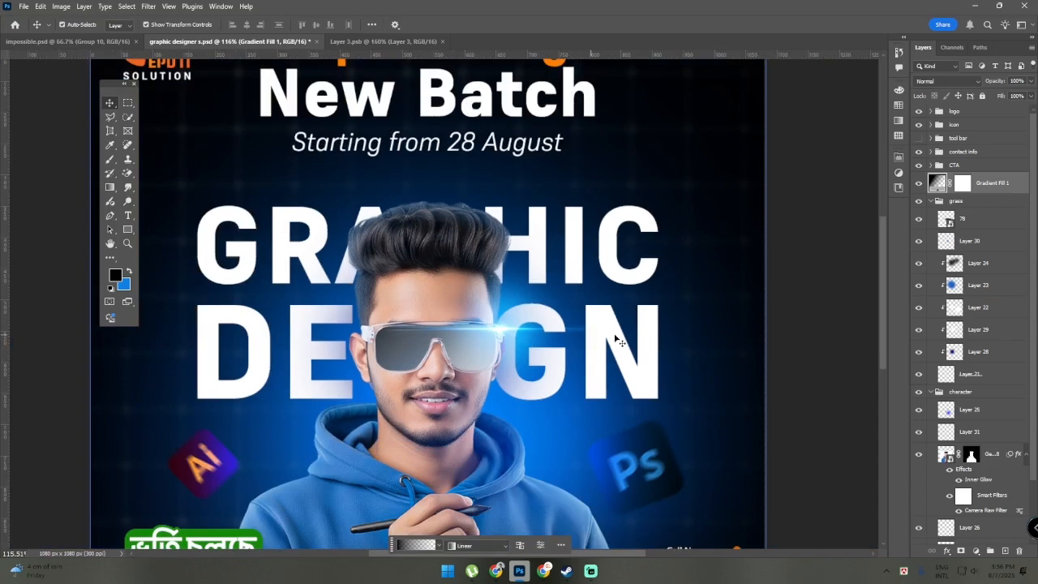
left_click(843, 290)
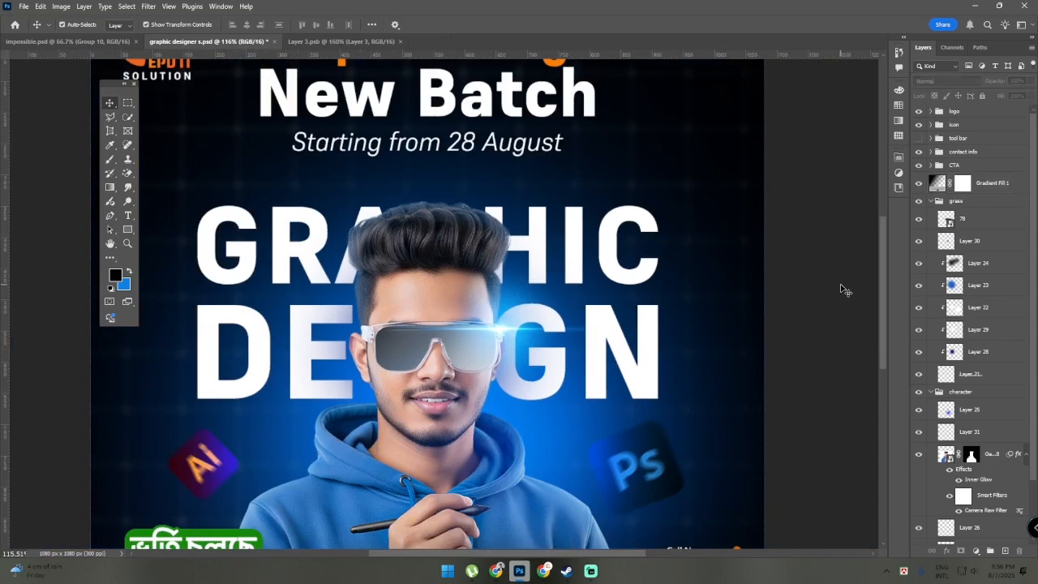
Collapse the glasses group, select Gradient Fill 1 and toggle its visibility off and on to compare its effect on the poster
left_click(930, 201)
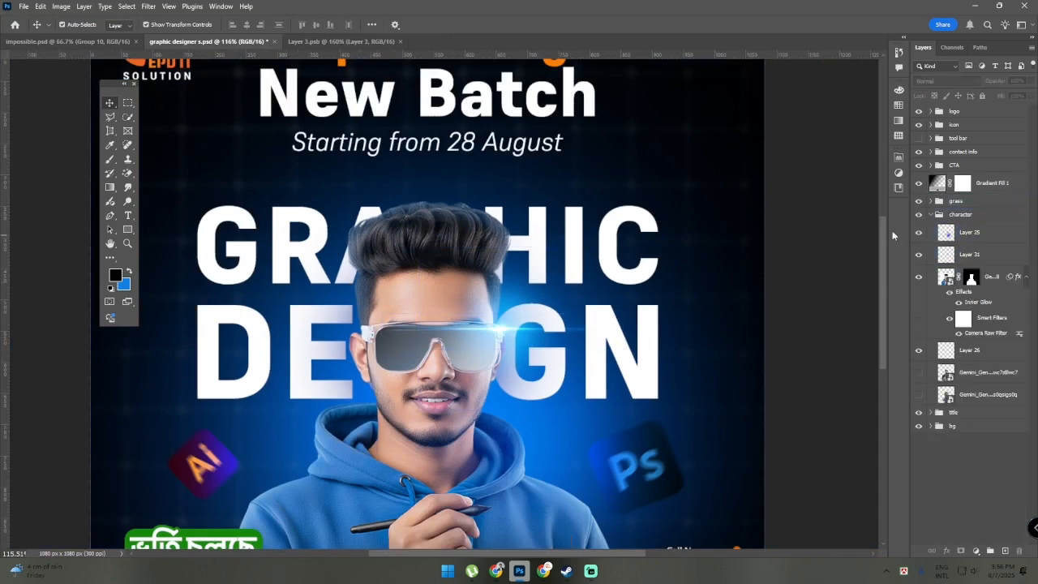
key("ctrl+0")
left_click(975, 183)
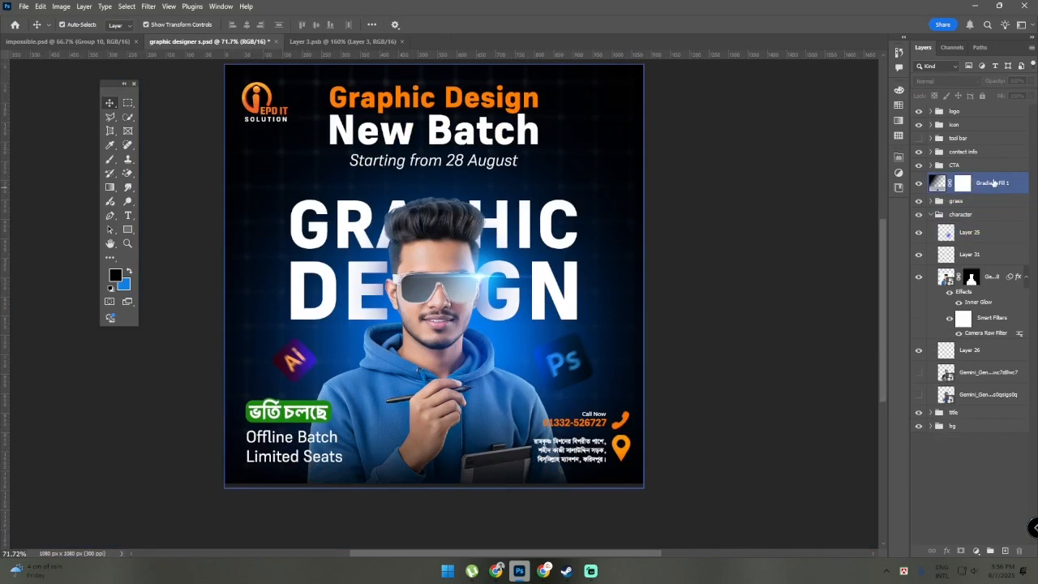
scroll(699, 391, "down", 4)
scroll(527, 463, "up", 4)
scroll(567, 462, "down", 1)
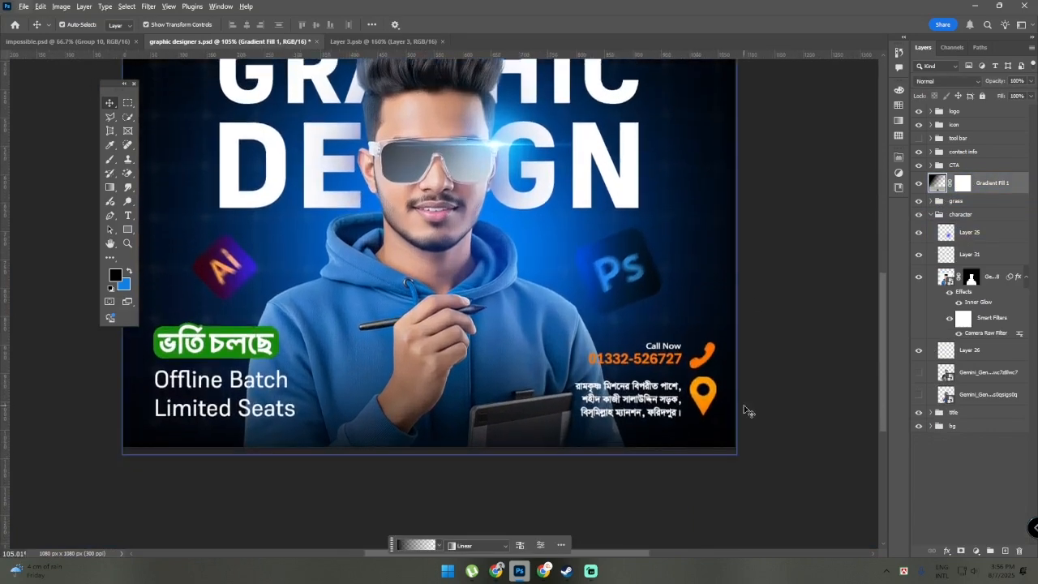
scroll(123, 473, "up", 3)
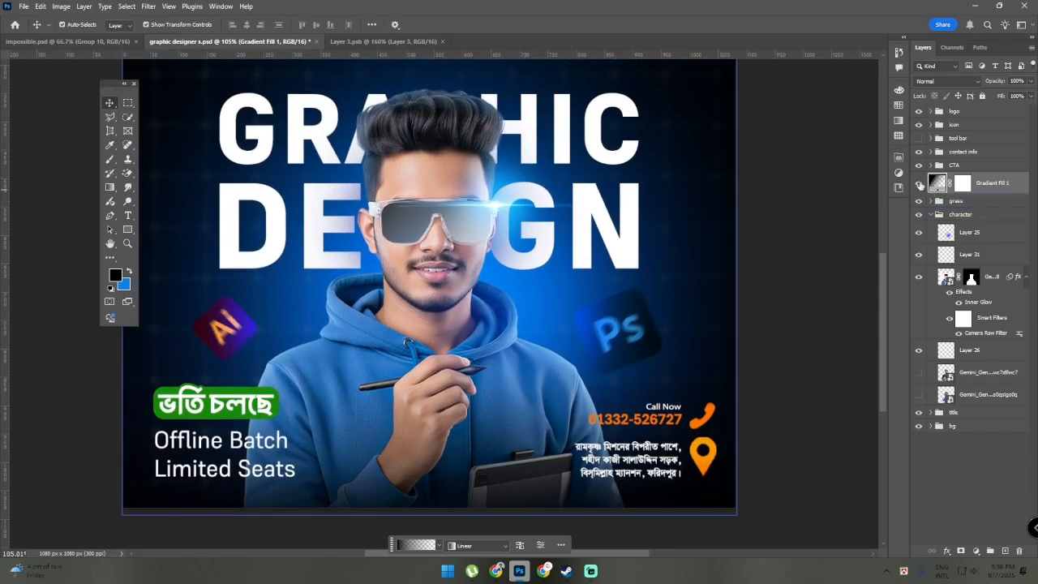
left_click(919, 183)
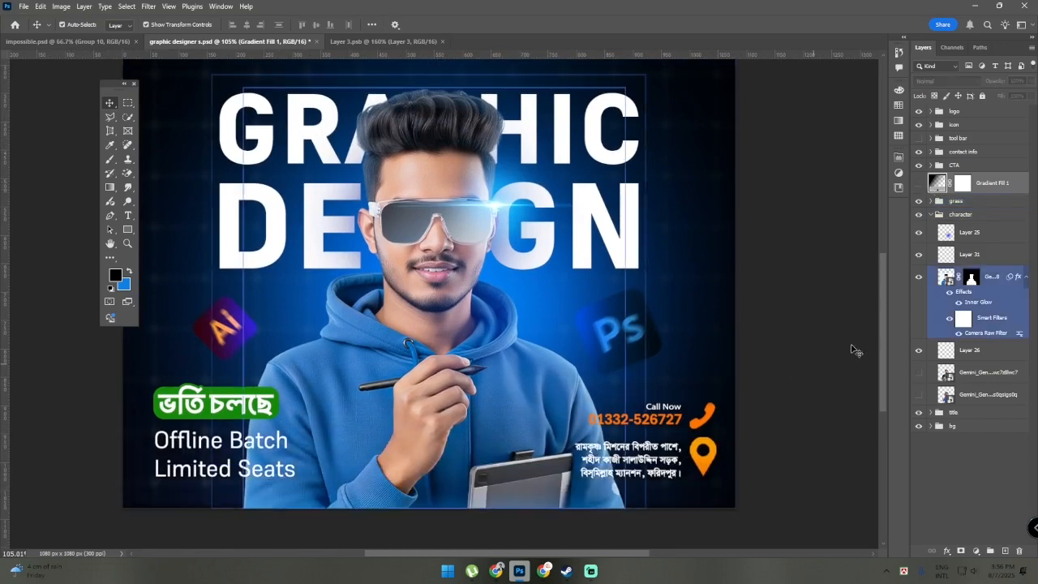
left_click(918, 184)
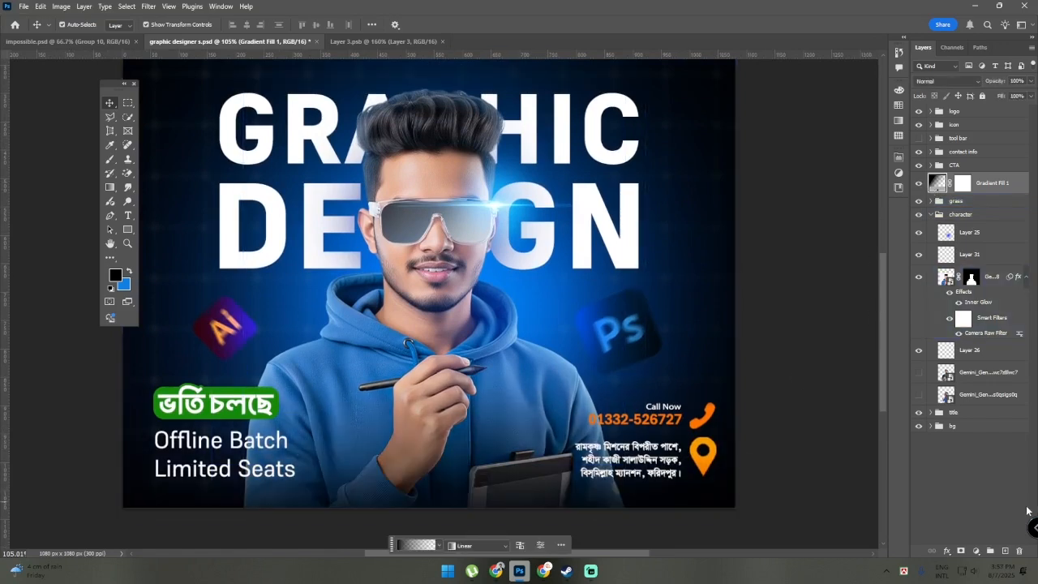
left_click(997, 479)
Toggle the CTA group's visibility off and on to show which poster elements it holds
scroll(776, 460, "up", 2)
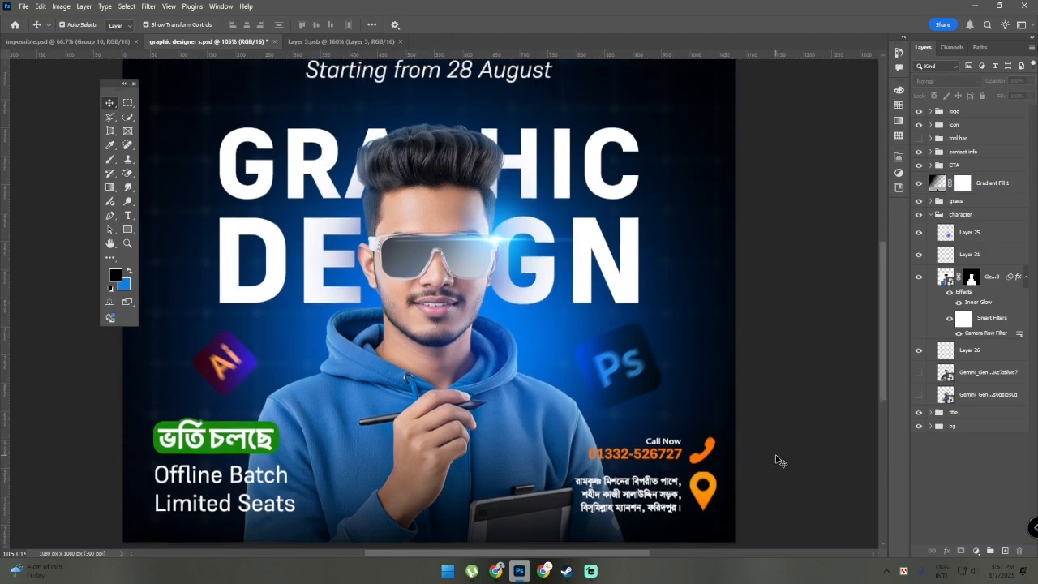
scroll(775, 459, "down", 1)
scroll(780, 460, "up", 1)
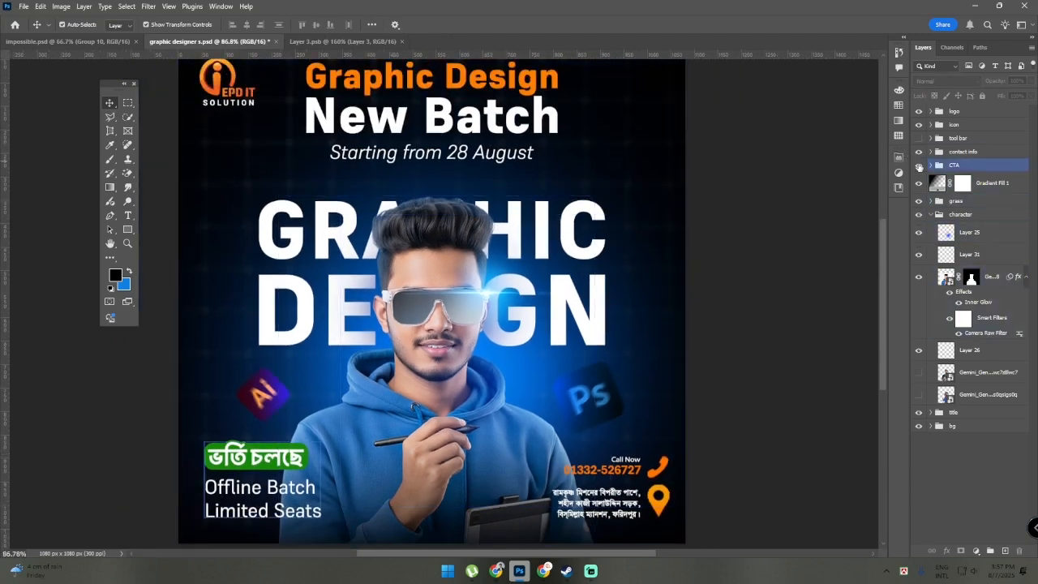
left_click(919, 165)
left_click(919, 166)
Select the ভর্তি চলছে text in the CTA group and examine it up close with its layer effects hidden
scroll(202, 437, "up", 3)
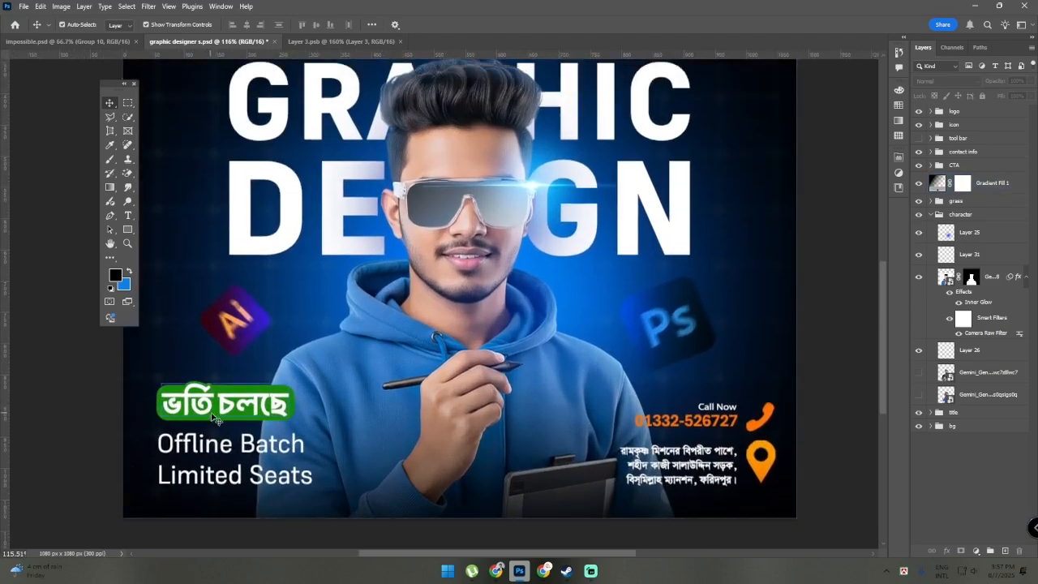
scroll(169, 414, "up", 3)
left_click(168, 403)
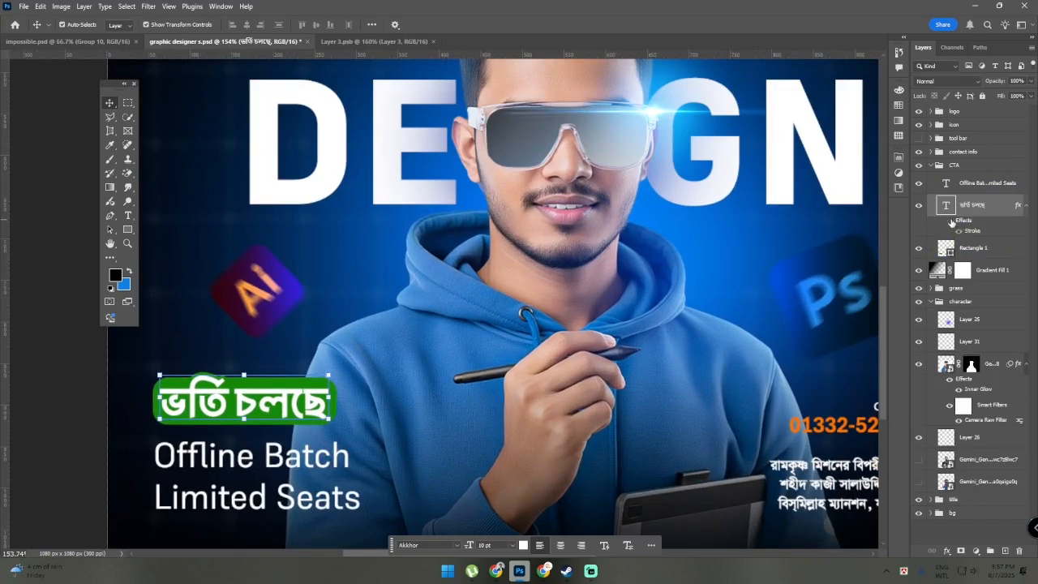
left_click(54, 432)
scroll(59, 433, "up", 5)
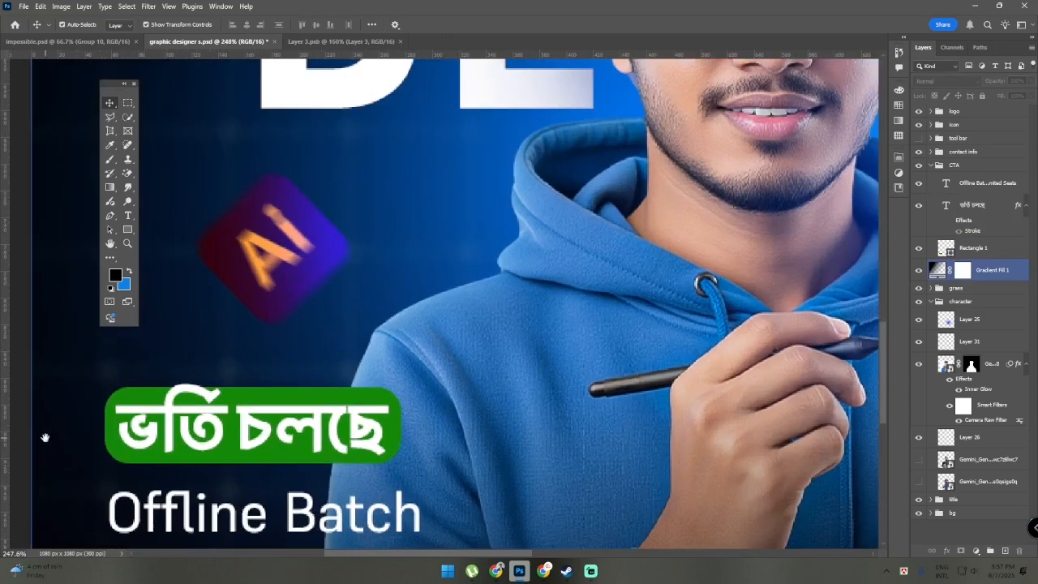
left_click_drag(42, 436, 96, 422)
Turn the effects of the ভর্তি চলছে text back on to compare its stroke against the green badge
left_click(258, 387)
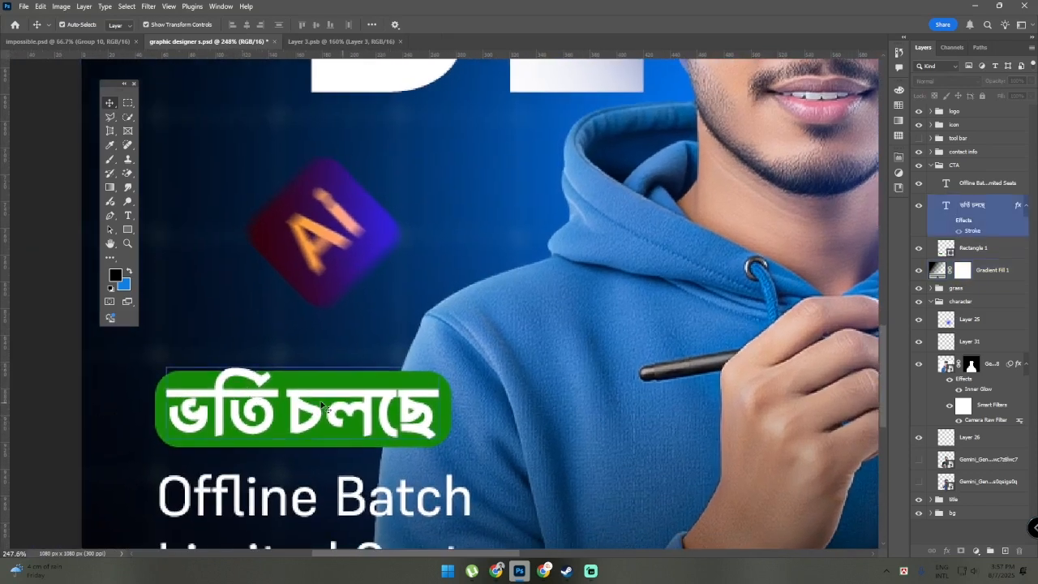
left_click(525, 399)
left_click(1003, 363)
left_click(991, 319)
left_click(960, 219)
left_click(257, 442)
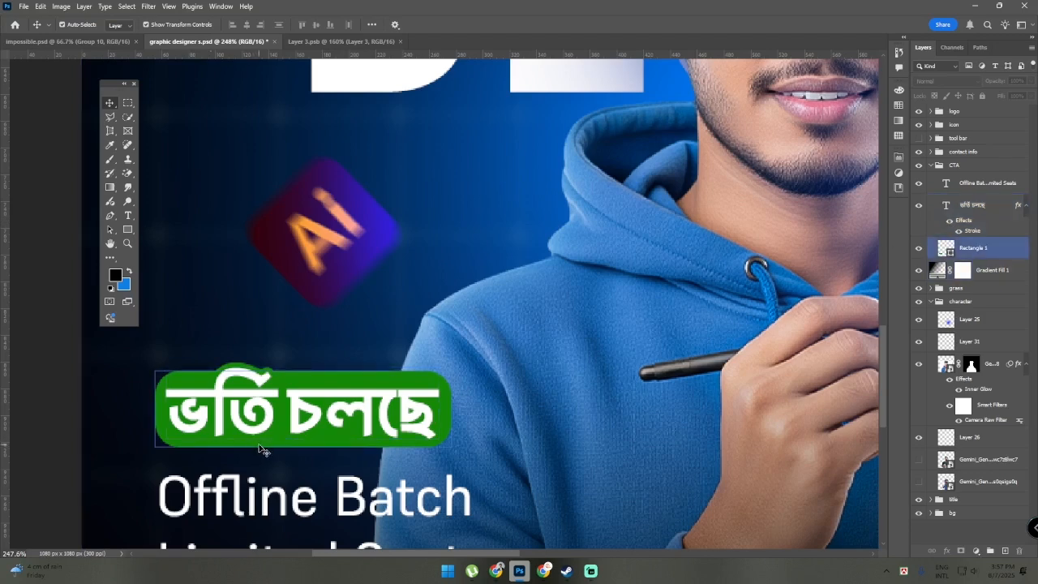
Select Rectangle 1 behind the ভর্তি চলছে text and toggle its visibility off and on to compare the badge
left_click(987, 185)
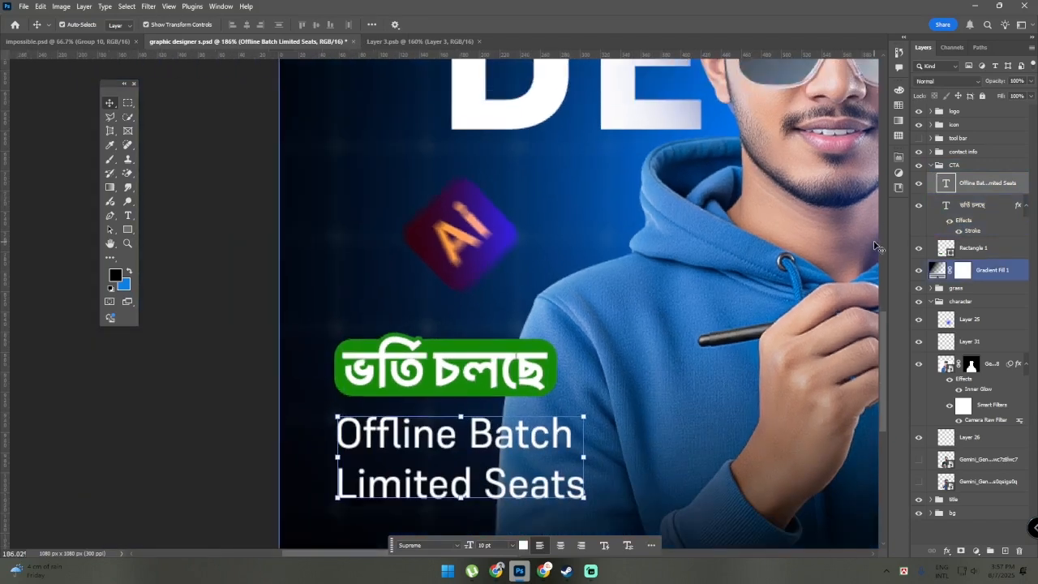
left_click(930, 248)
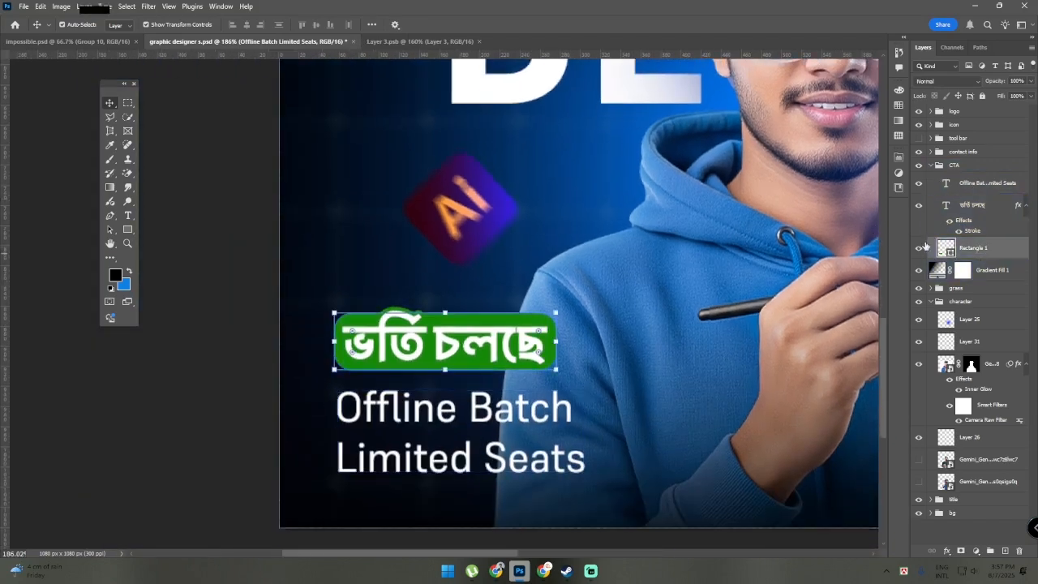
left_click(917, 248)
scroll(381, 369, "up", 5)
scroll(150, 392, "down", 2)
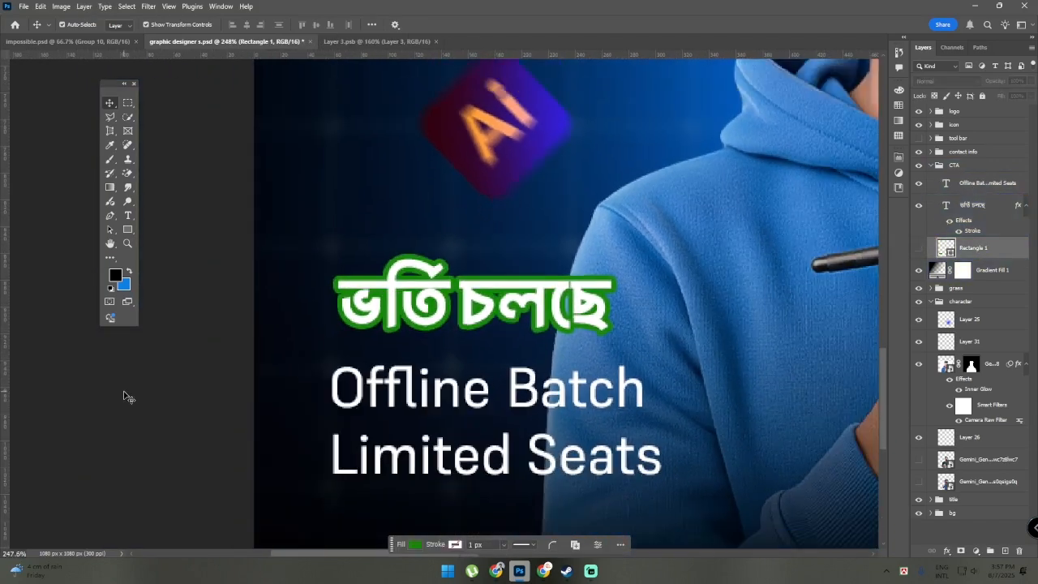
left_click(917, 248)
scroll(234, 422, "down", 3)
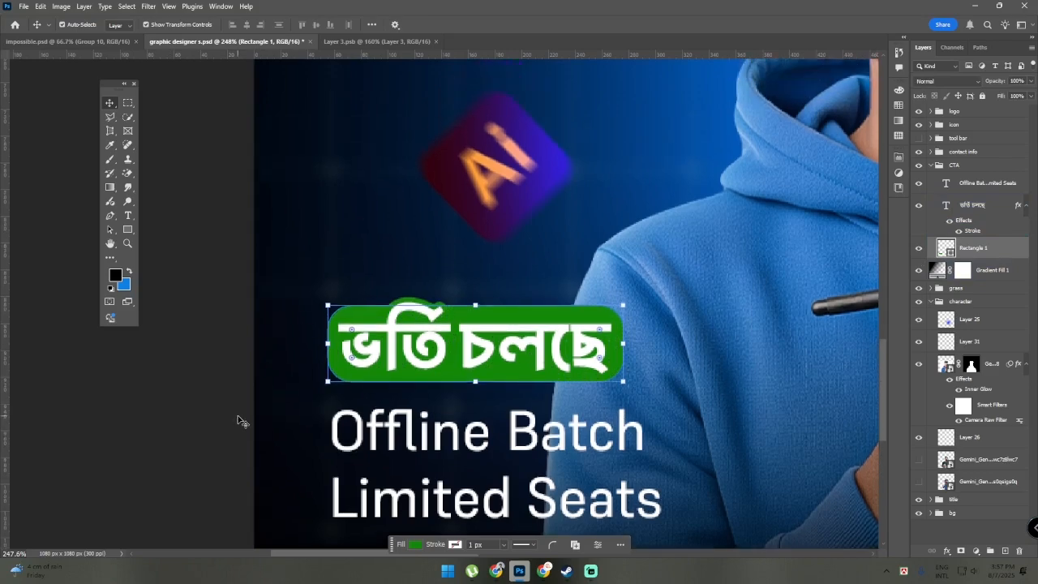
Select the Offline Batch Limited Seats text layer to point it out, then clear the selection
scroll(407, 437, "down", 1)
scroll(408, 437, "up", 4)
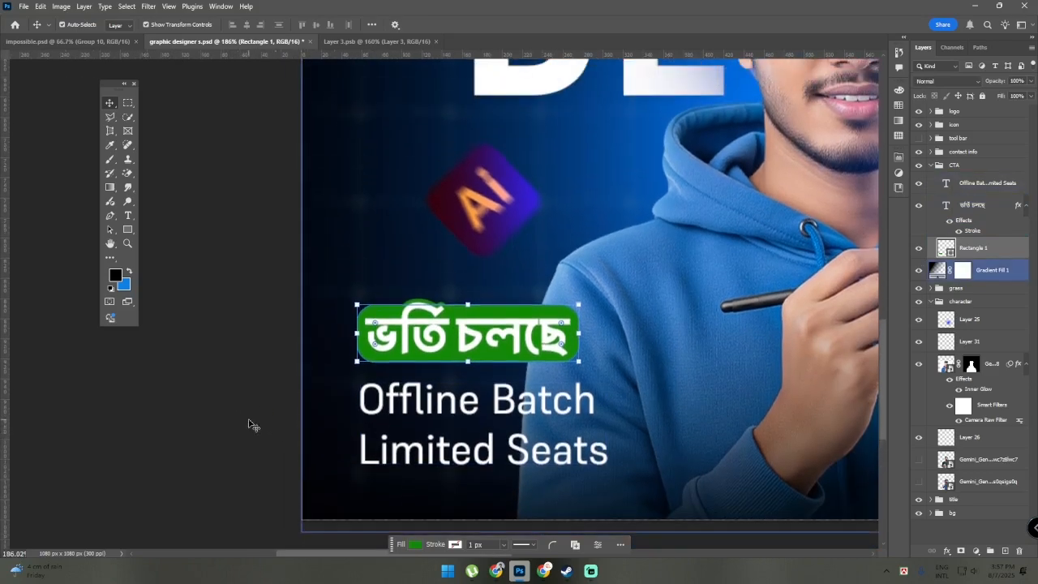
scroll(251, 424, "right", 3)
left_click(933, 187)
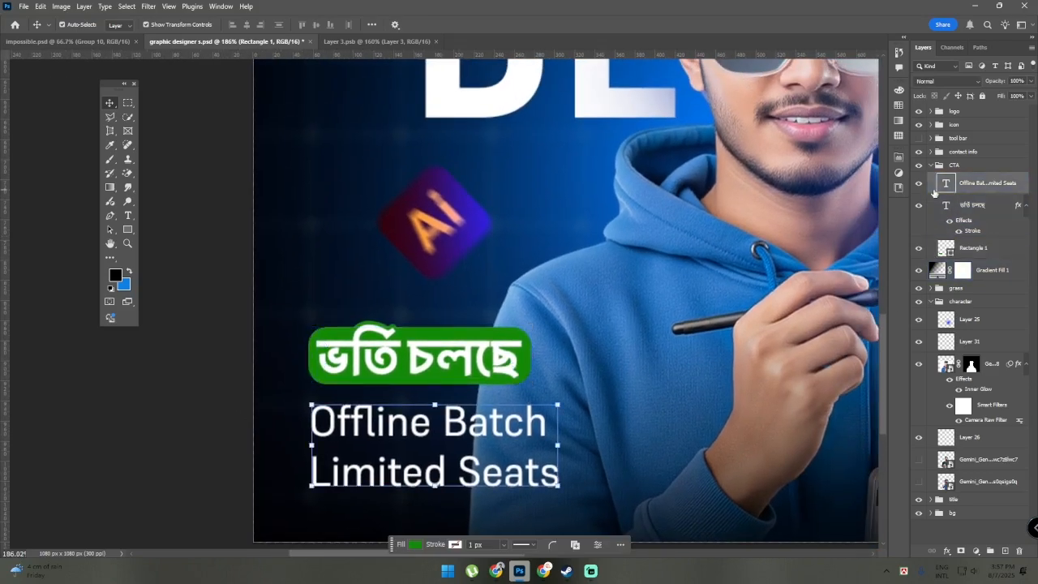
scroll(235, 420, "down", 3)
left_click(209, 428)
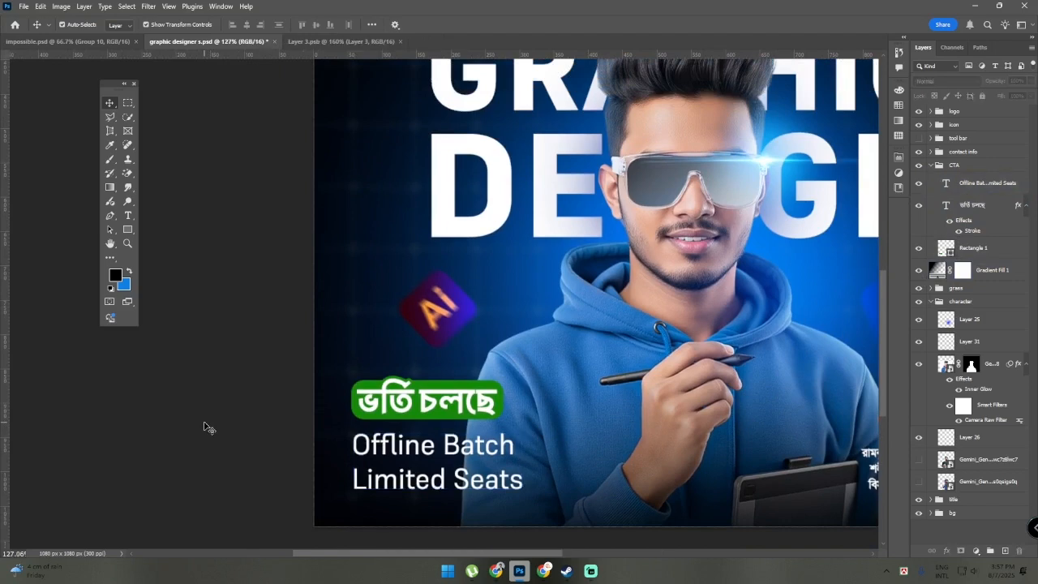
scroll(275, 376, "up", 1)
scroll(263, 368, "right", 1)
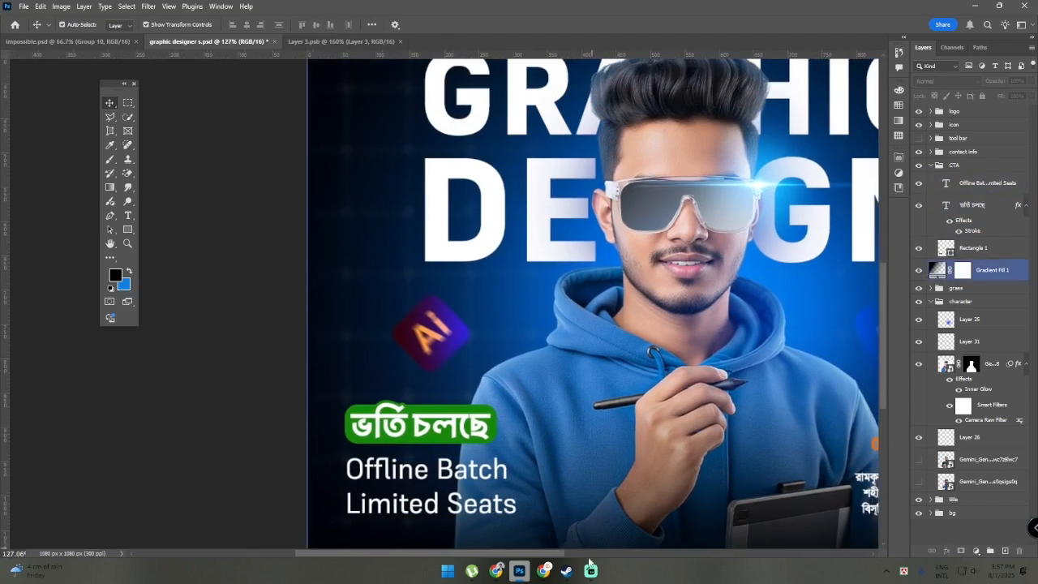
left_click(451, 574)
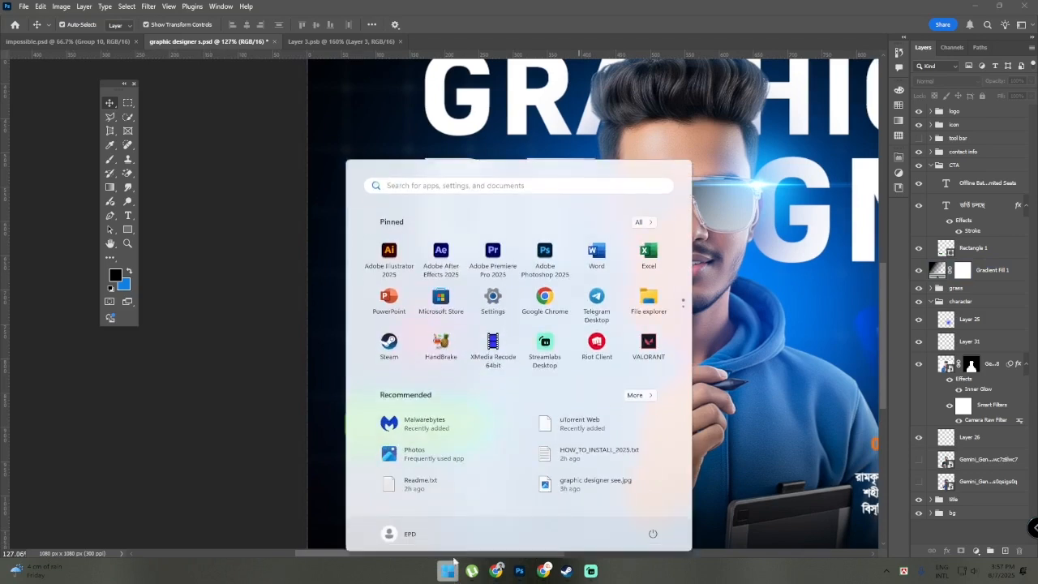
left_click(448, 571)
scroll(274, 482, "down", 3)
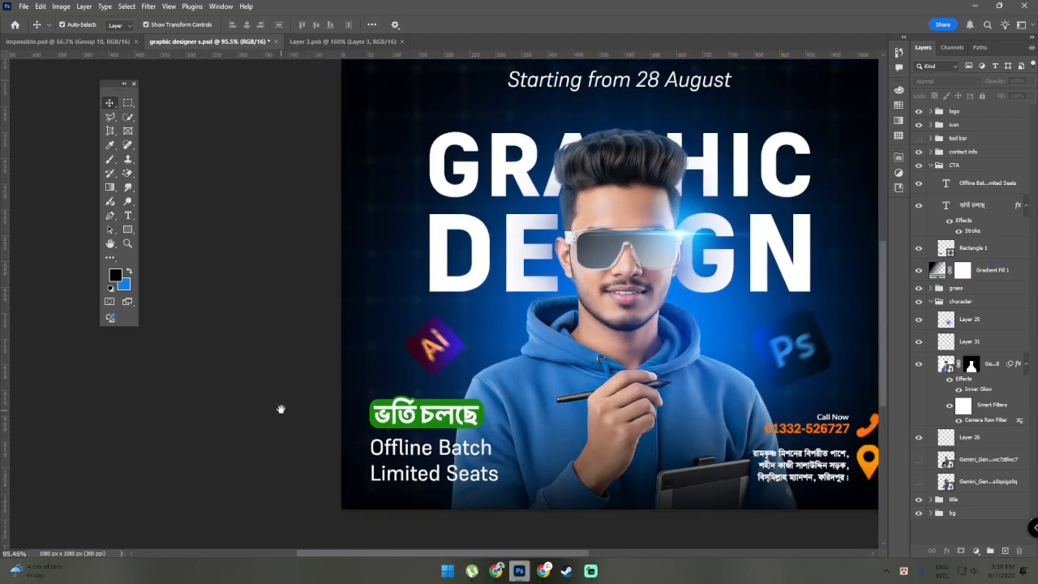
left_click_drag(281, 409, 244, 416)
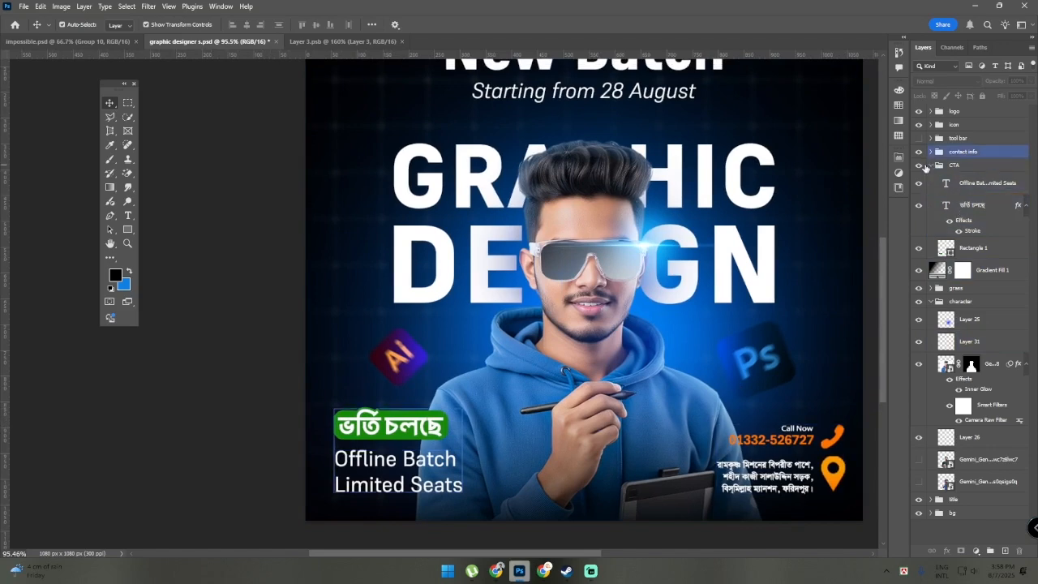
Collapse the CTA group and examine the contact details in the poster's lower right corner up close
left_click(931, 167)
scroll(933, 171, "up", 1)
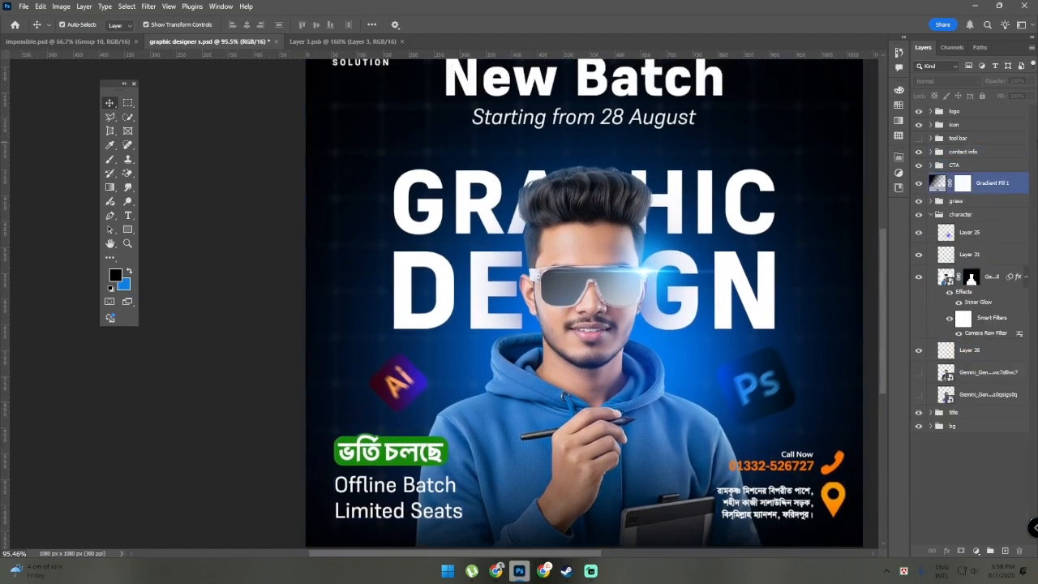
scroll(648, 349, "down", 2)
left_click_drag(504, 432, 406, 433)
scroll(713, 418, "down", 1)
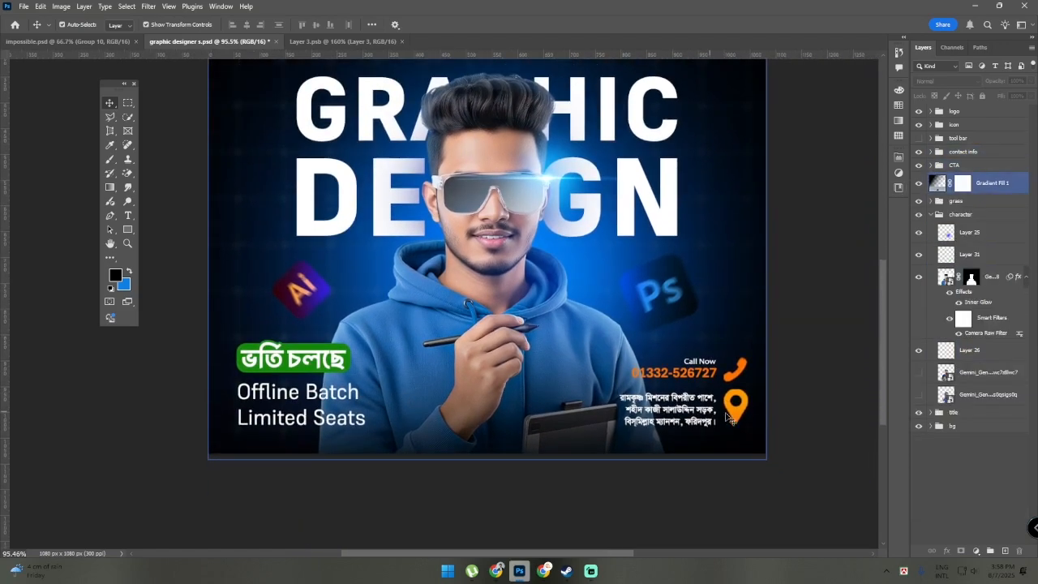
scroll(727, 416, "up", 4)
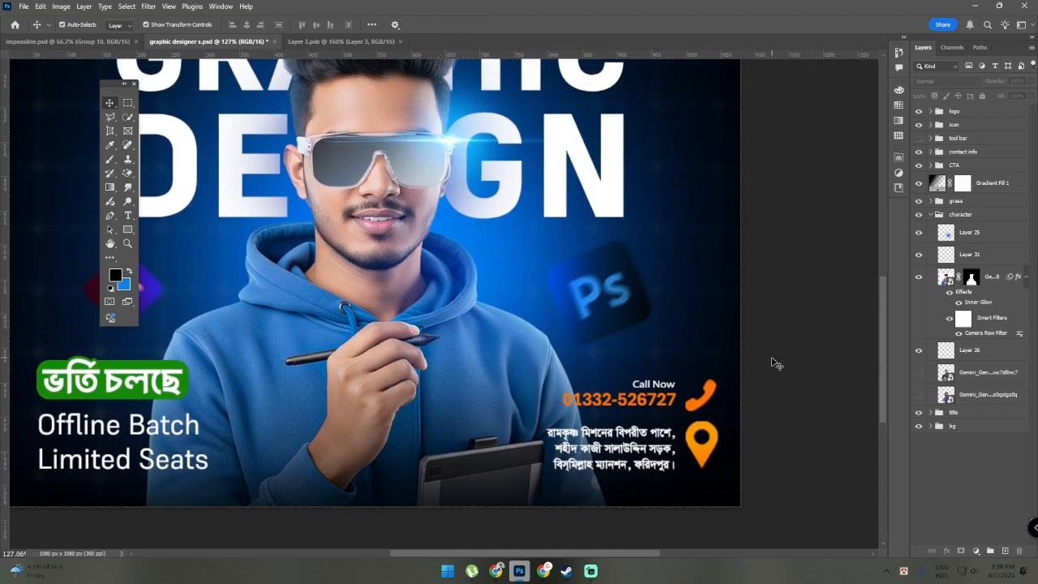
scroll(772, 362, "up", 1)
scroll(775, 373, "down", 1)
scroll(776, 374, "up", 3)
left_click(778, 387)
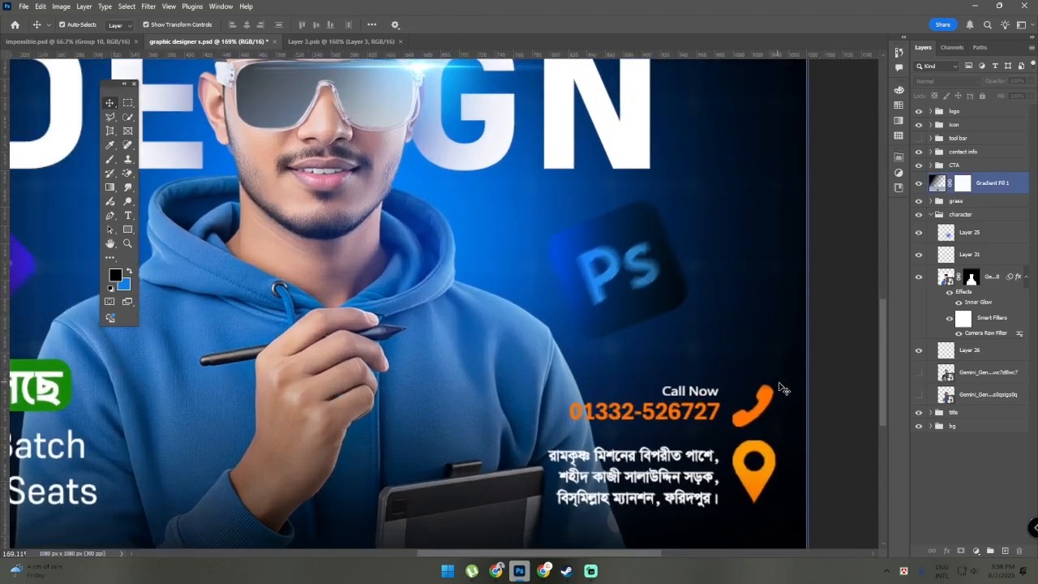
Select the phone icon, the location pin and the address text in turn to inspect their layers in the contact info group
scroll(752, 440, "down", 2)
scroll(766, 444, "up", 3)
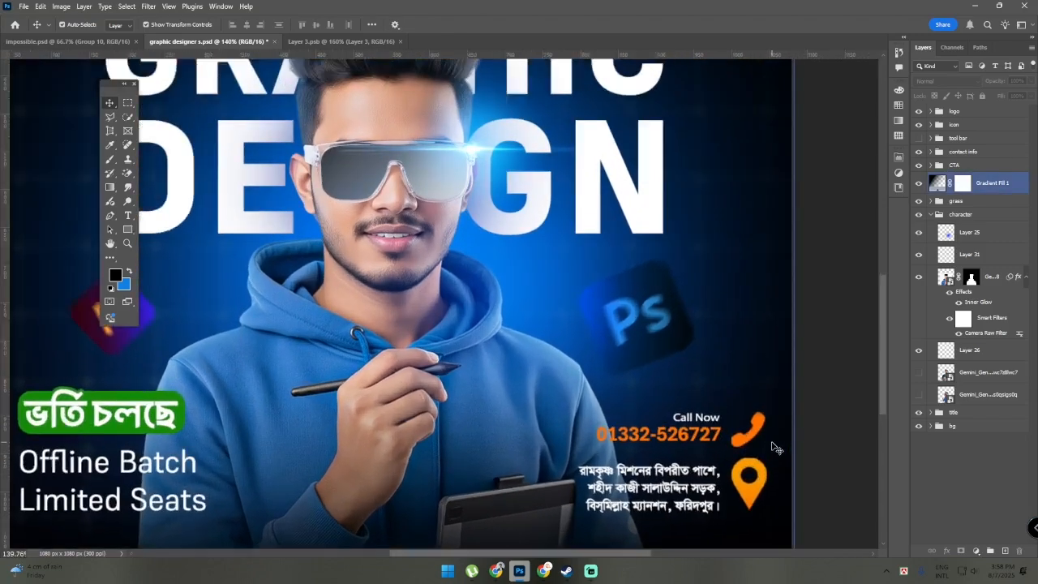
scroll(774, 447, "up", 1)
left_click(752, 430)
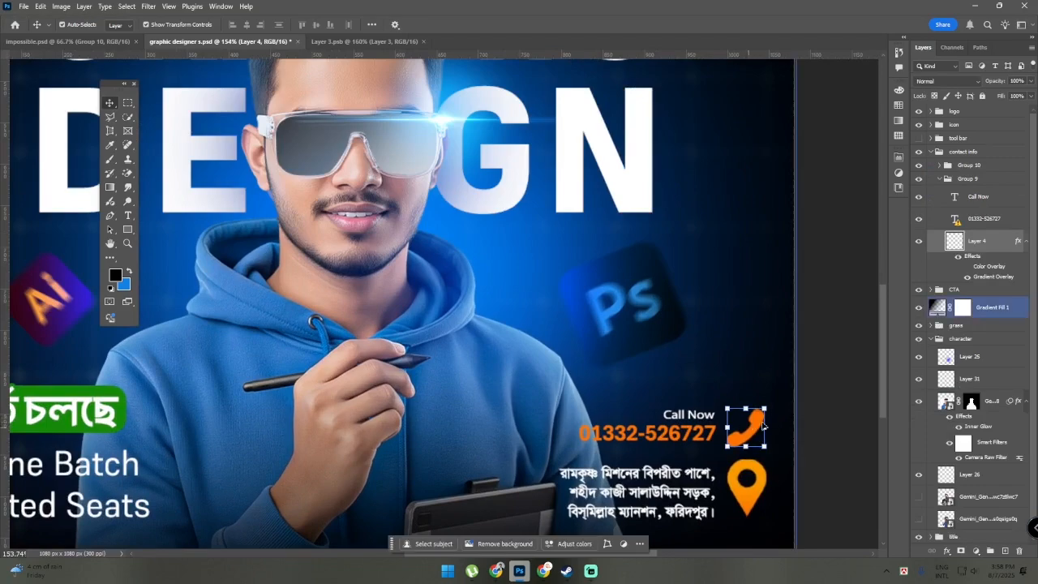
scroll(762, 425, "down", 1)
left_click(754, 459)
left_click(640, 464)
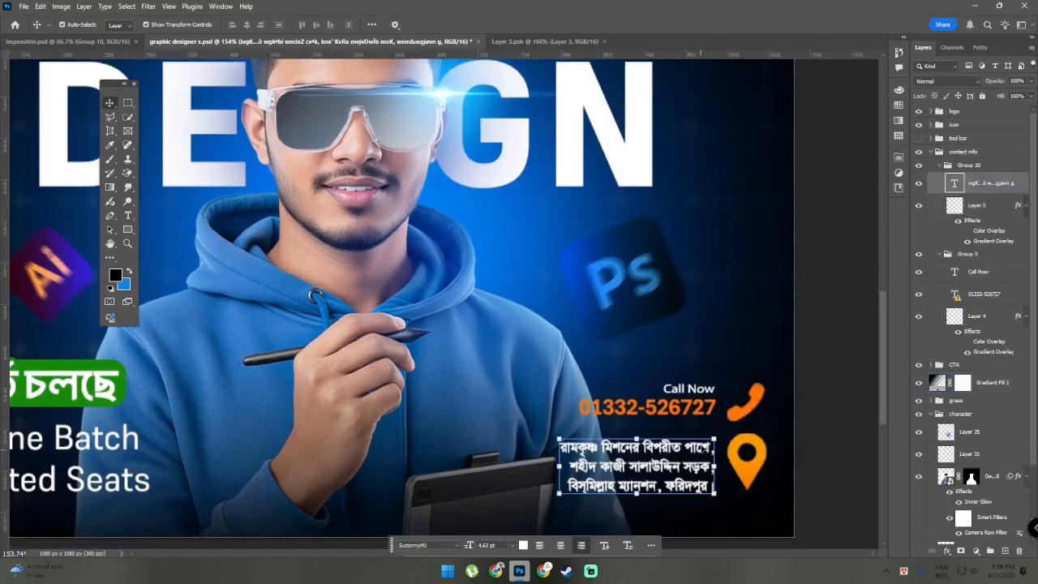
Clear the address text selection and select Layer 14 over the Ps icon, revealing the icon group's layers
scroll(808, 350, "down", 2)
scroll(808, 350, "down", 3)
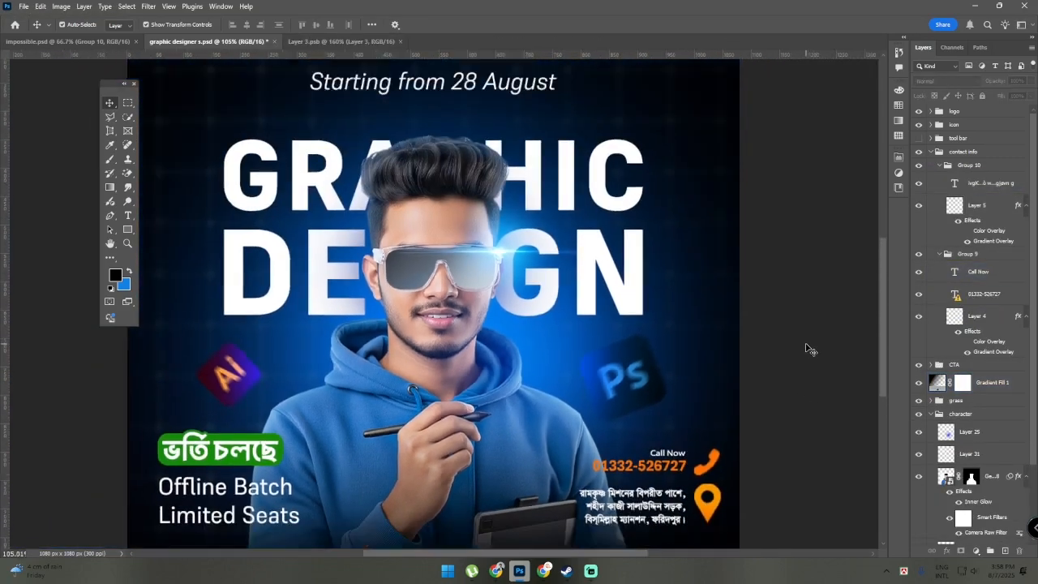
left_click(434, 413)
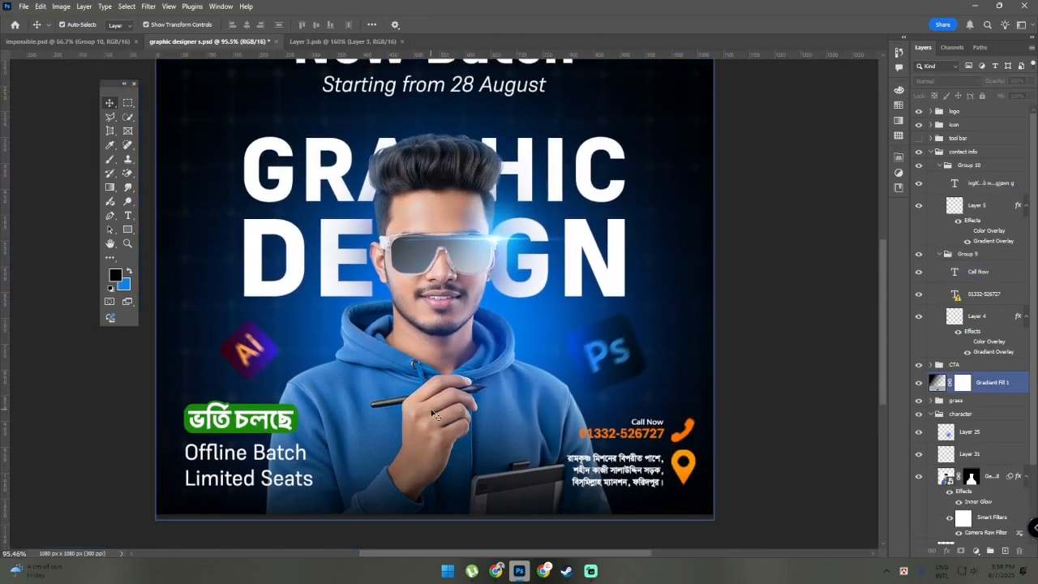
left_click(603, 347)
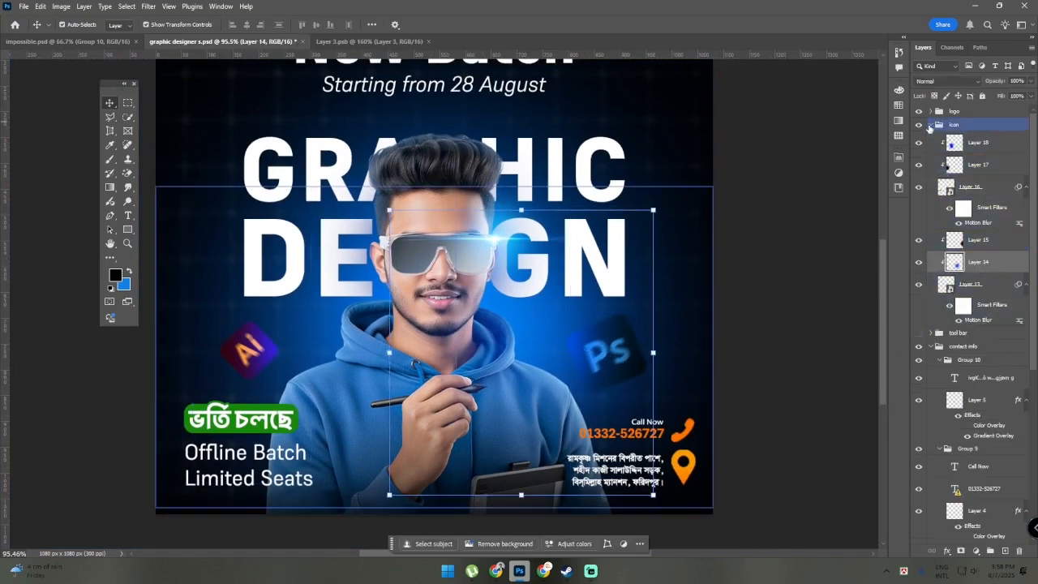
Select the Ps icon's Layer 13 and toggle the visibility of Layer 13 and the Ai icon's Layer 16 off and on
left_click(947, 285)
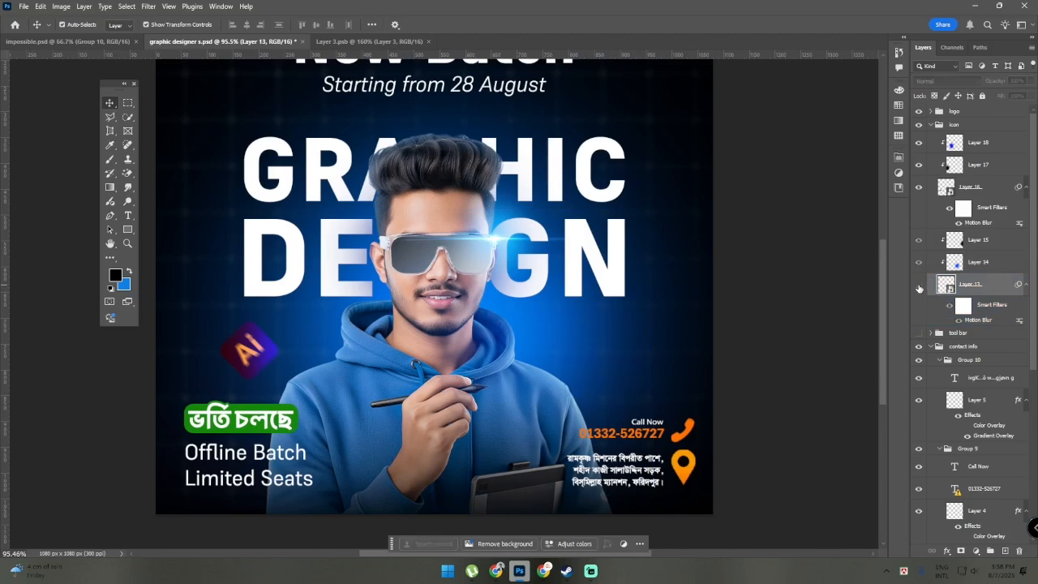
left_click(930, 168)
left_click(919, 186)
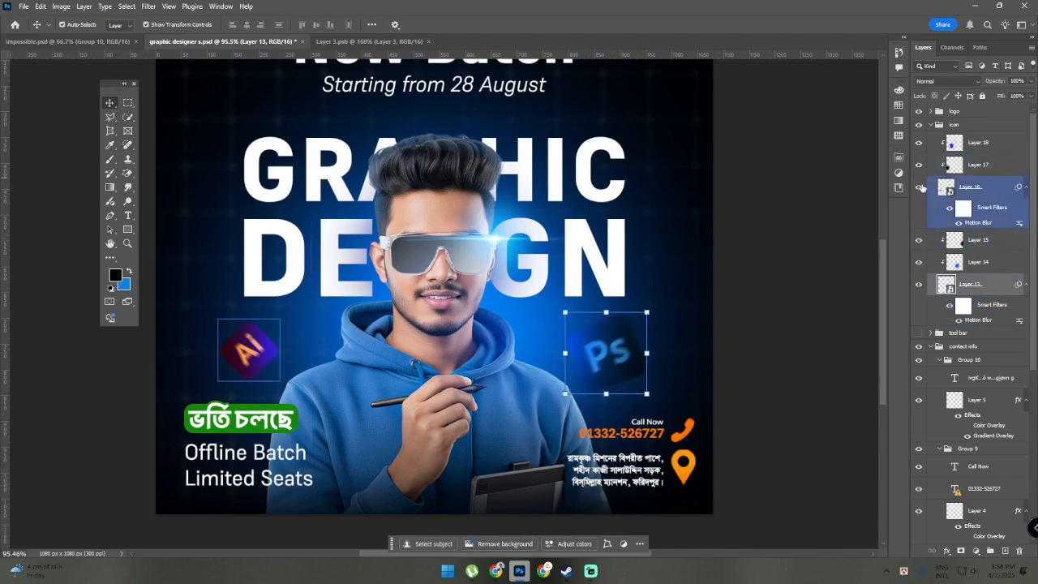
left_click(919, 187)
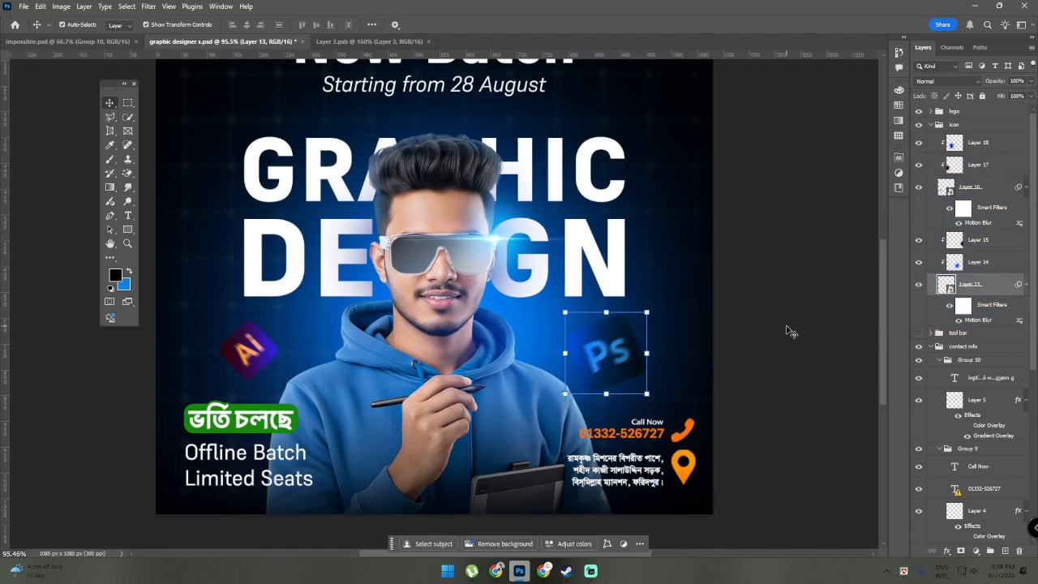
Select Layer 14 in the icon group and toggle its visibility off and on to compare the blue glow on the Ps icon
scroll(795, 336, "down", 4)
left_click(804, 338)
scroll(804, 338, "up", 3)
scroll(805, 338, "up", 3)
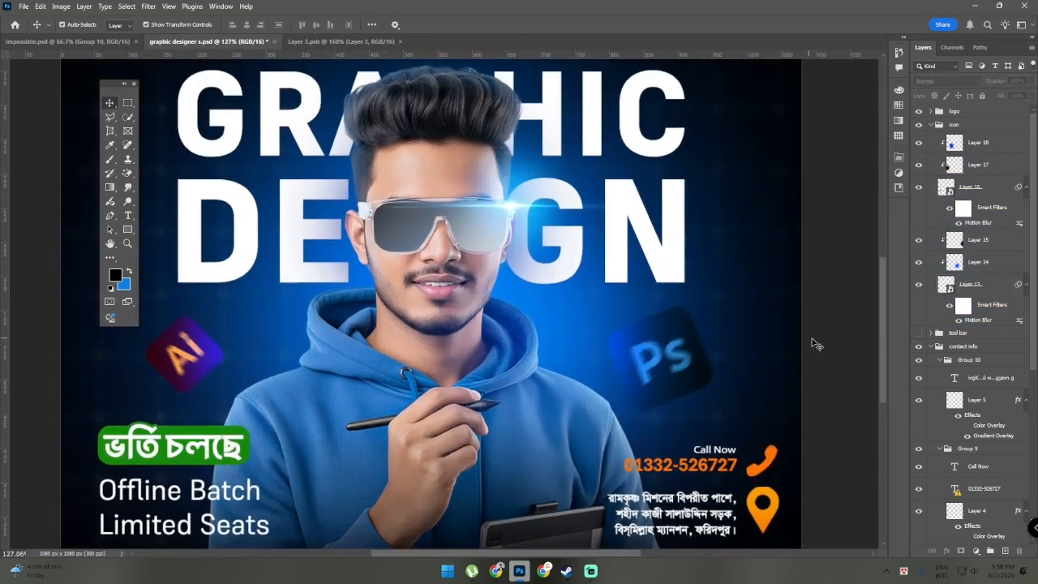
scroll(813, 340, "down", 2)
scroll(827, 349, "down", 1)
scroll(701, 334, "up", 3)
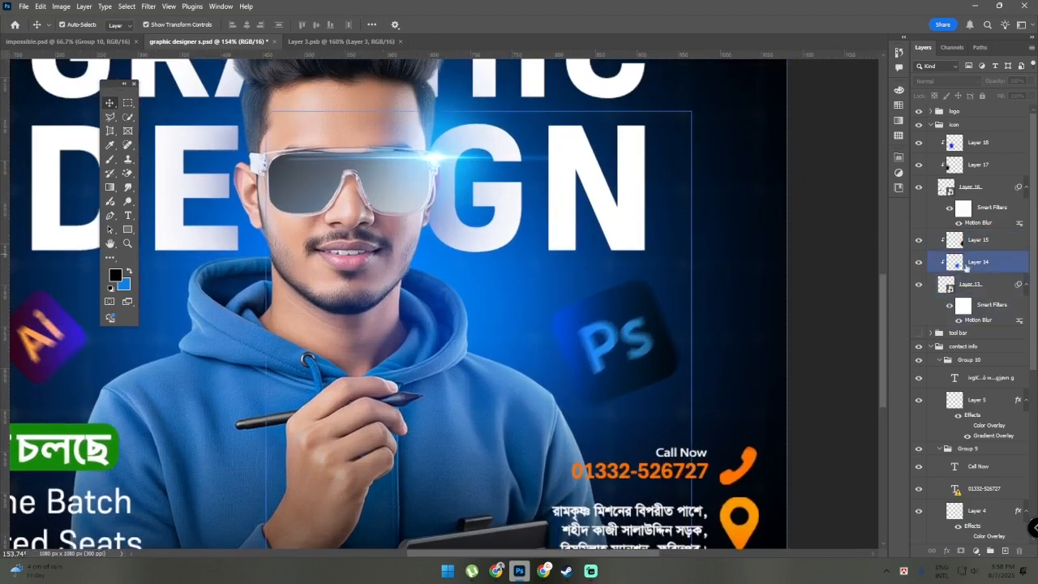
left_click(971, 263)
scroll(792, 308, "down", 1)
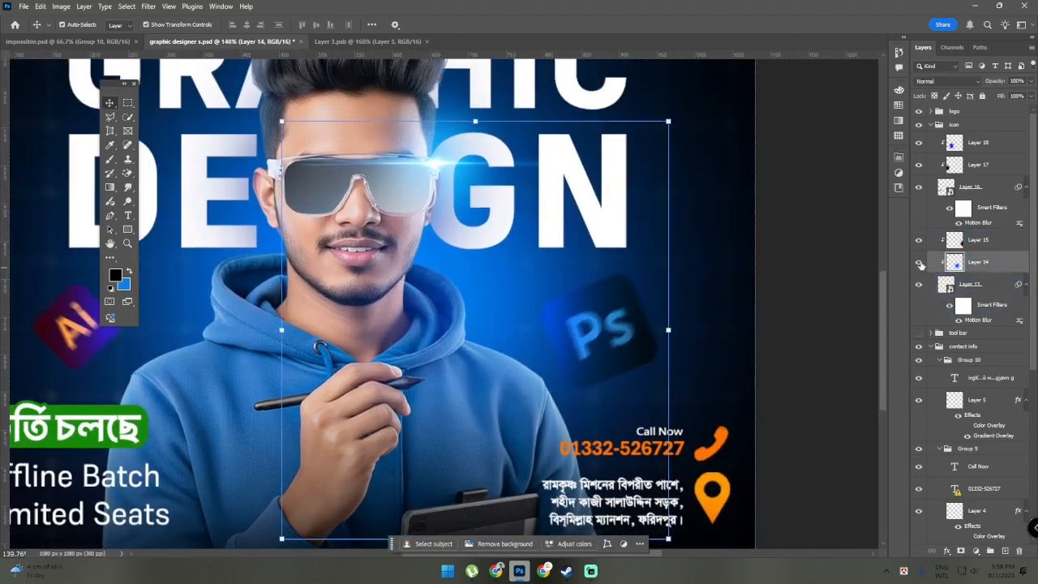
left_click(918, 262)
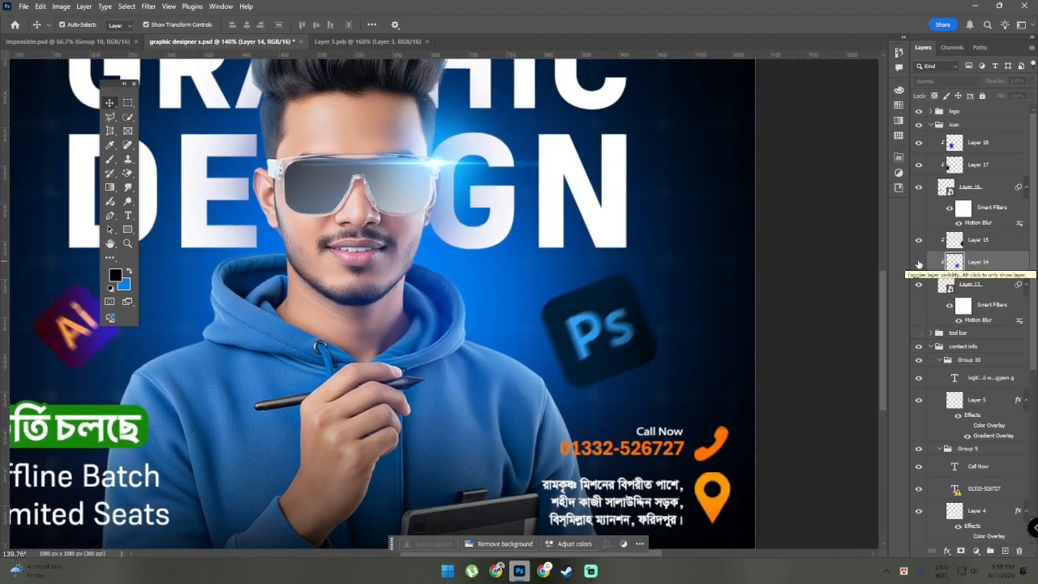
left_click(918, 262)
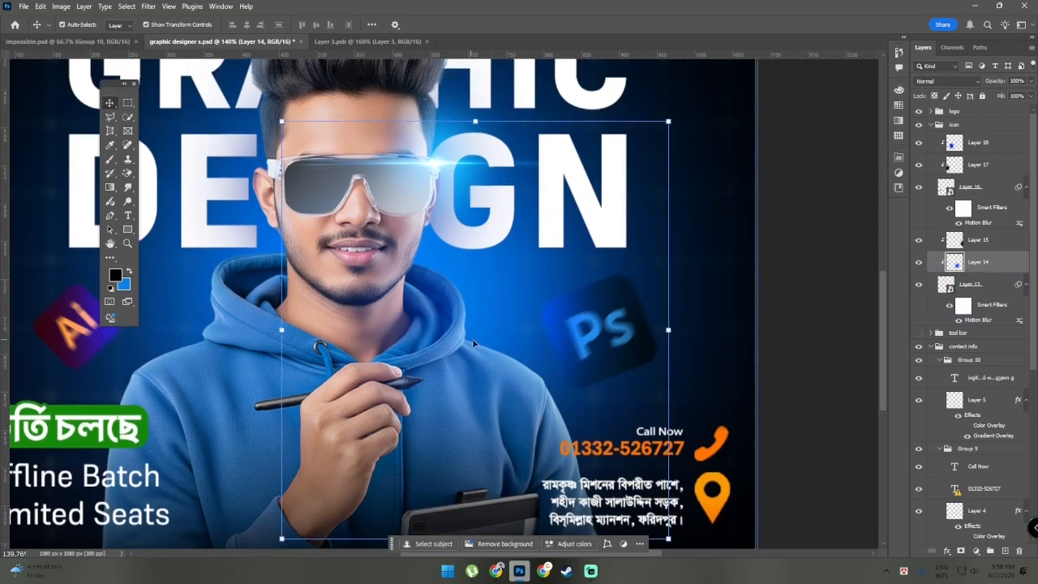
Clear the layer selection and toggle Layer 15 off and on to compare the dark shading on the Ps icon
scroll(665, 323, "down", 1)
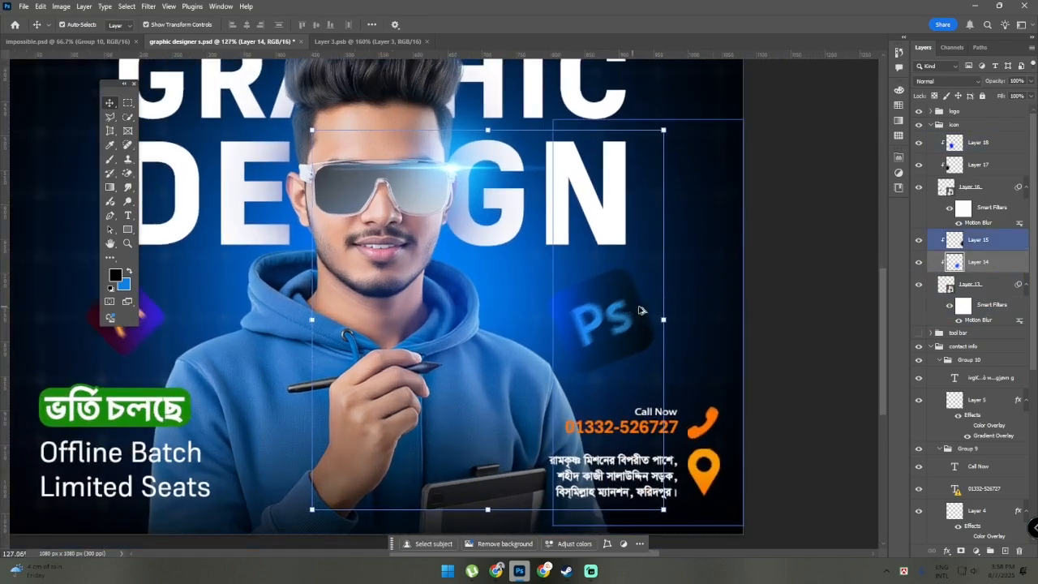
left_click(805, 318)
scroll(822, 284, "up", 1)
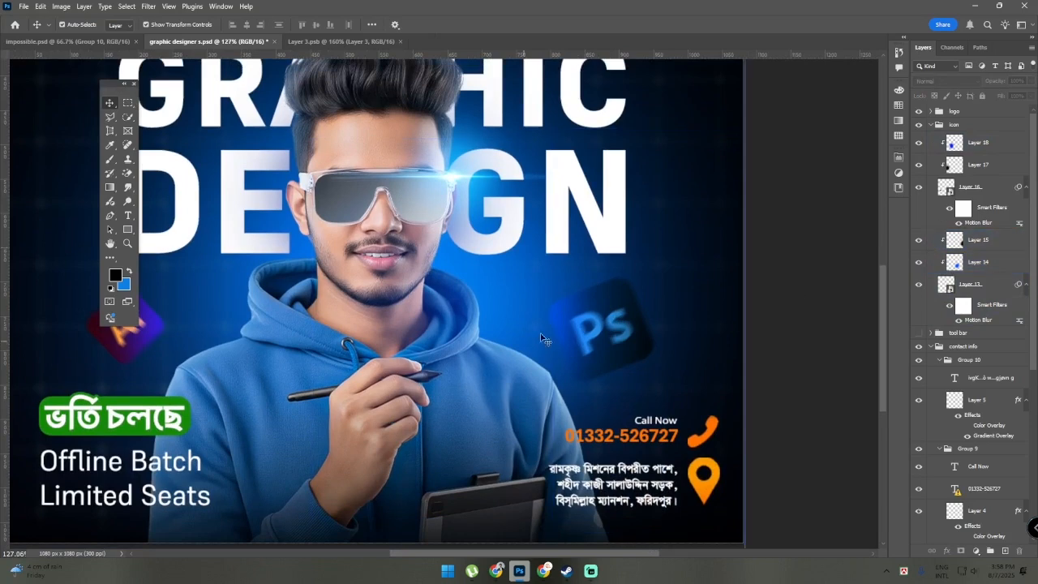
left_click(918, 241)
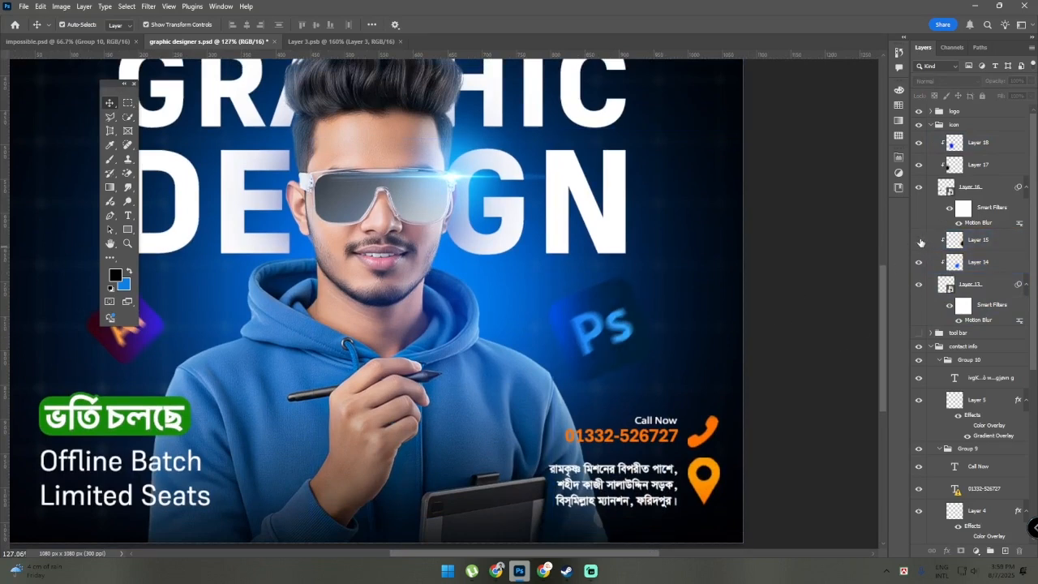
left_click(919, 242)
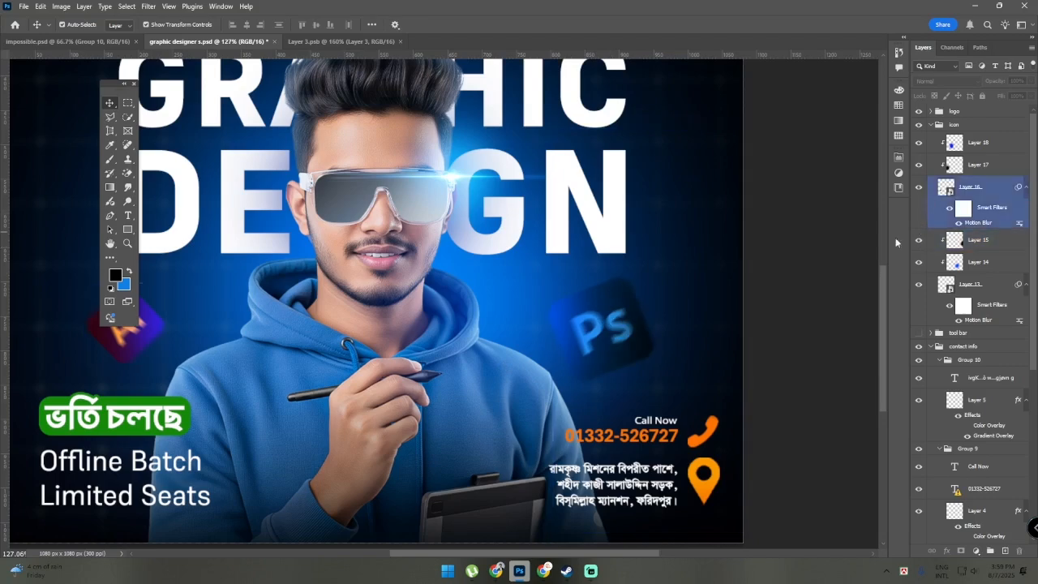
Select the Ps icon's Layer 13 and show the available Blur filters without applying one, then clear the selection
scroll(790, 315, "down", 3)
left_click_drag(844, 303, 937, 465)
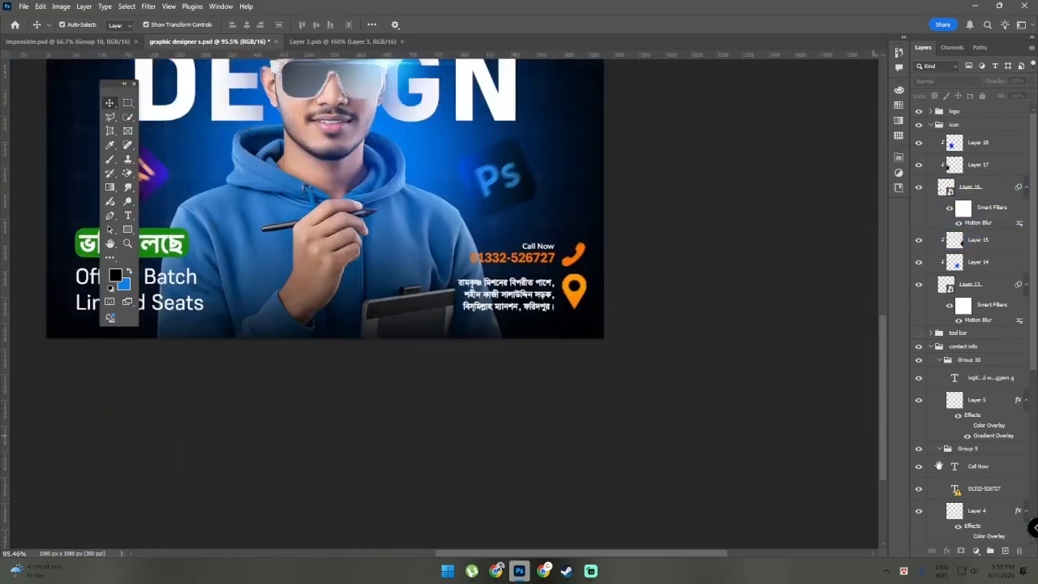
left_click_drag(381, 313, 243, 289)
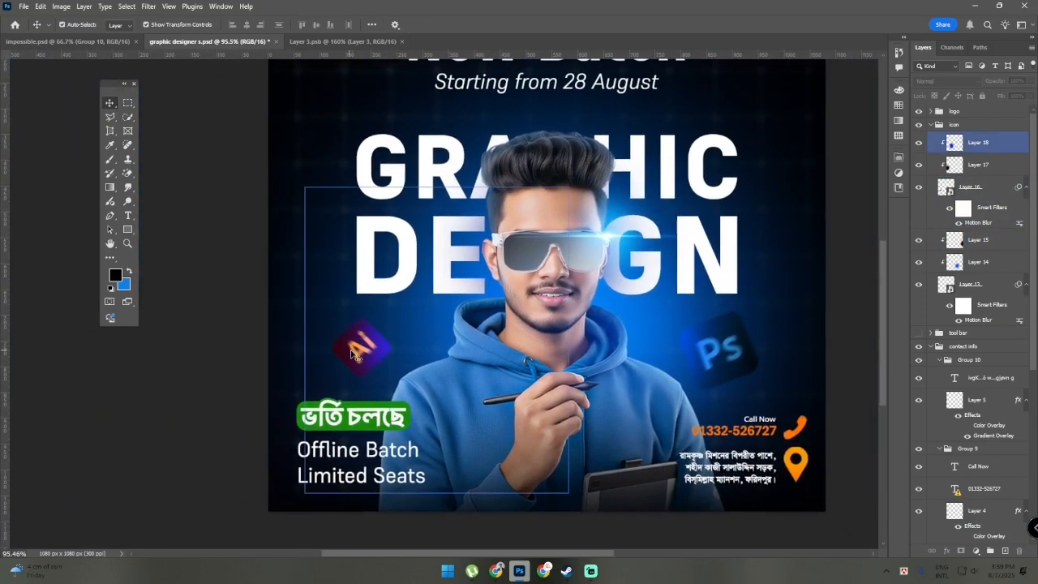
left_click(739, 365)
scroll(740, 365, "up", 1)
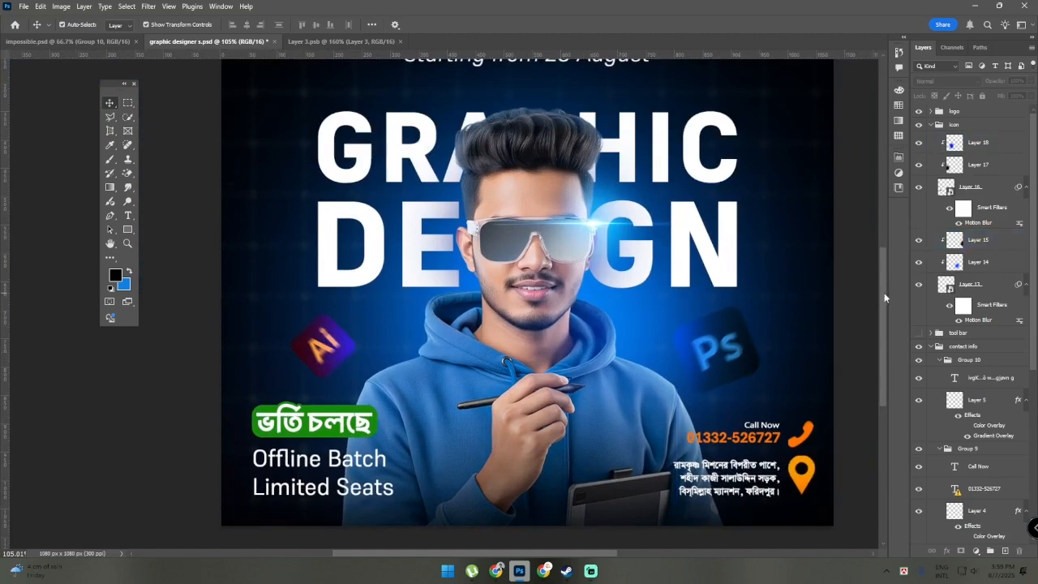
left_click(969, 290)
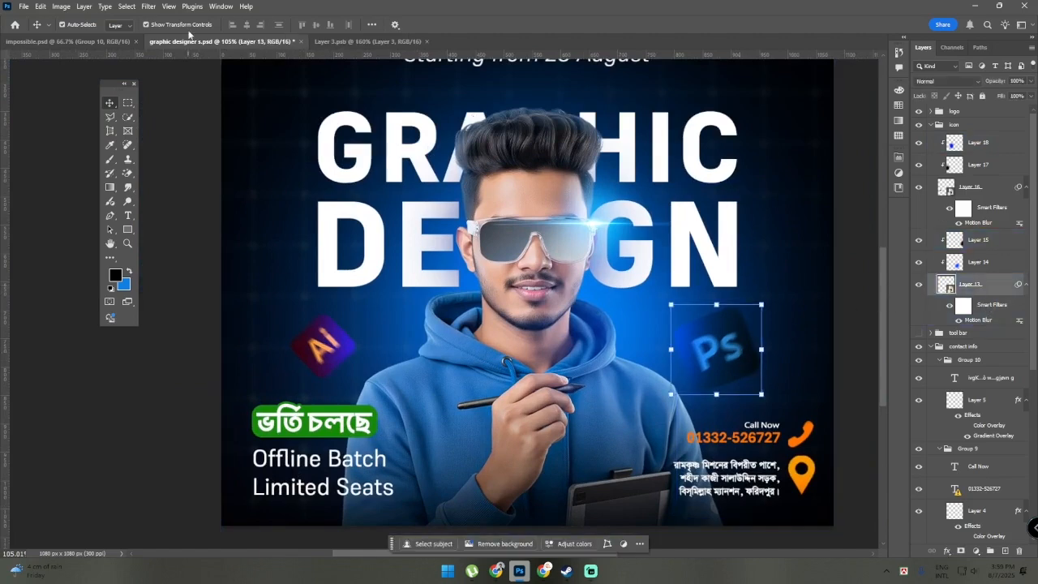
left_click(149, 7)
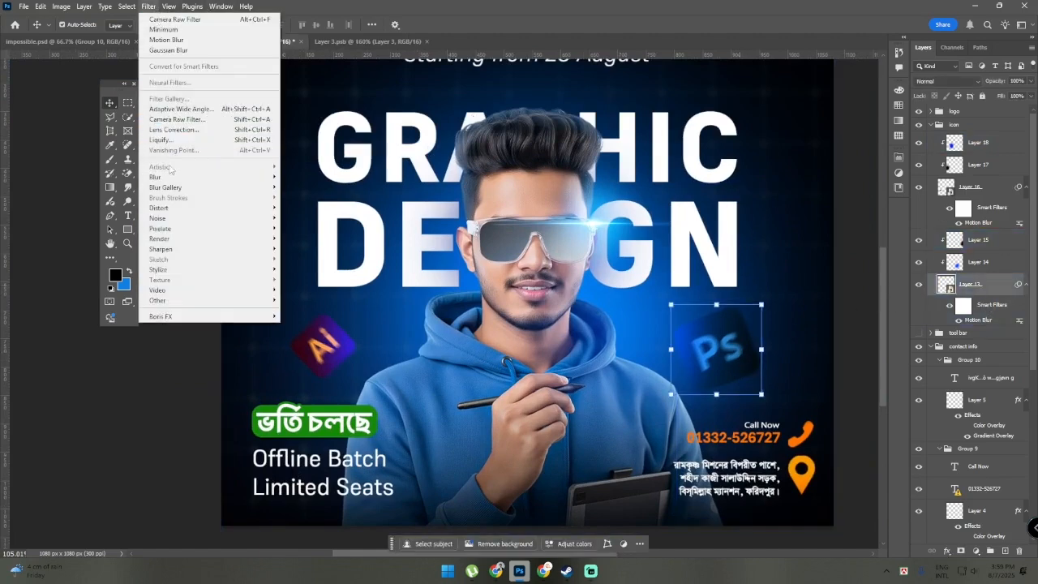
mouse_move(243, 177)
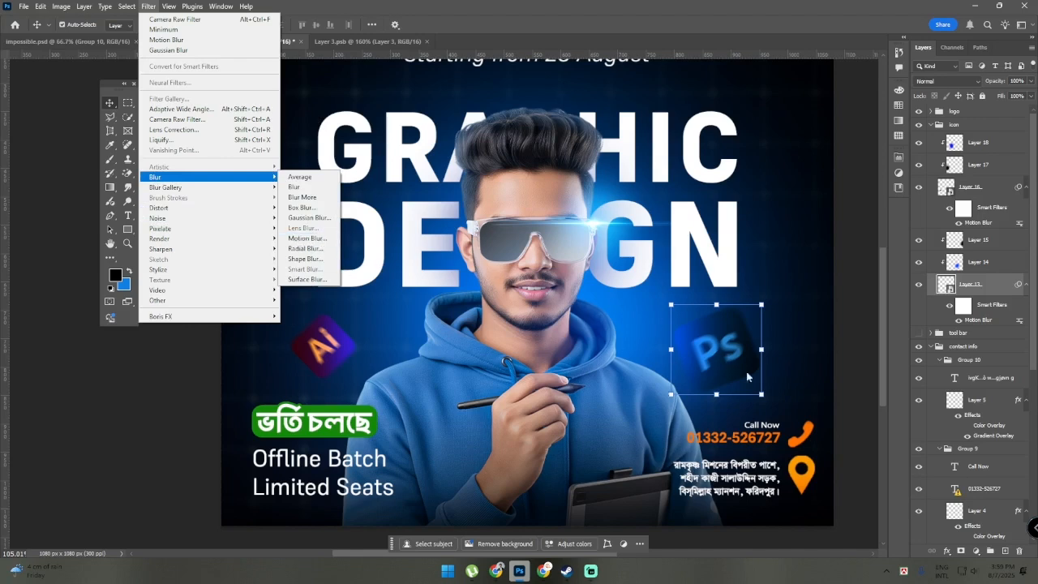
left_click(863, 357)
scroll(843, 372, "down", 1)
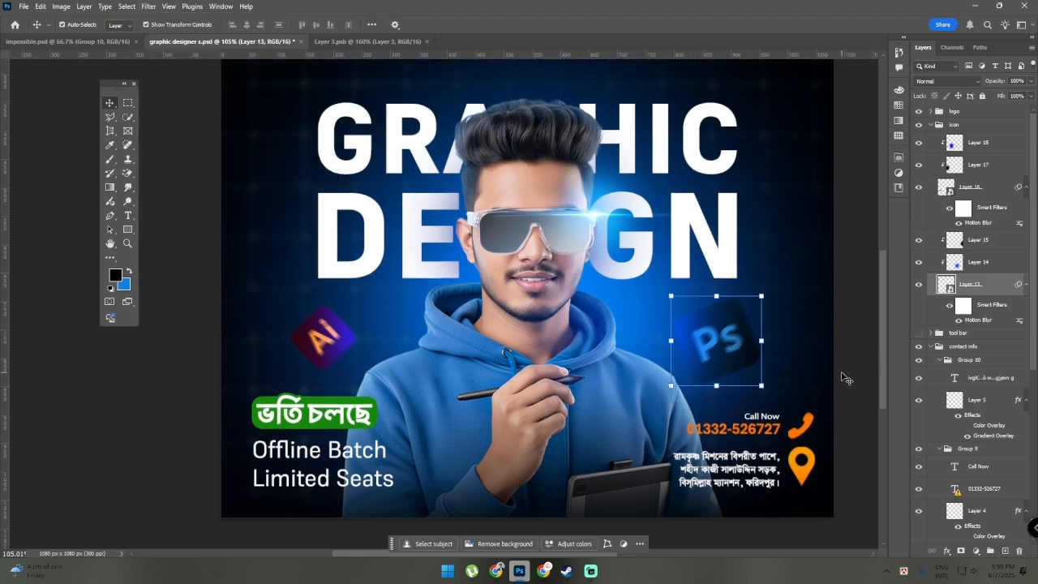
left_click(842, 372)
Examine the overall poster, including the title, the character, the glasses flare and the Ai and Ps icons up close
scroll(842, 372, "down", 1)
left_click_drag(837, 346, 835, 350)
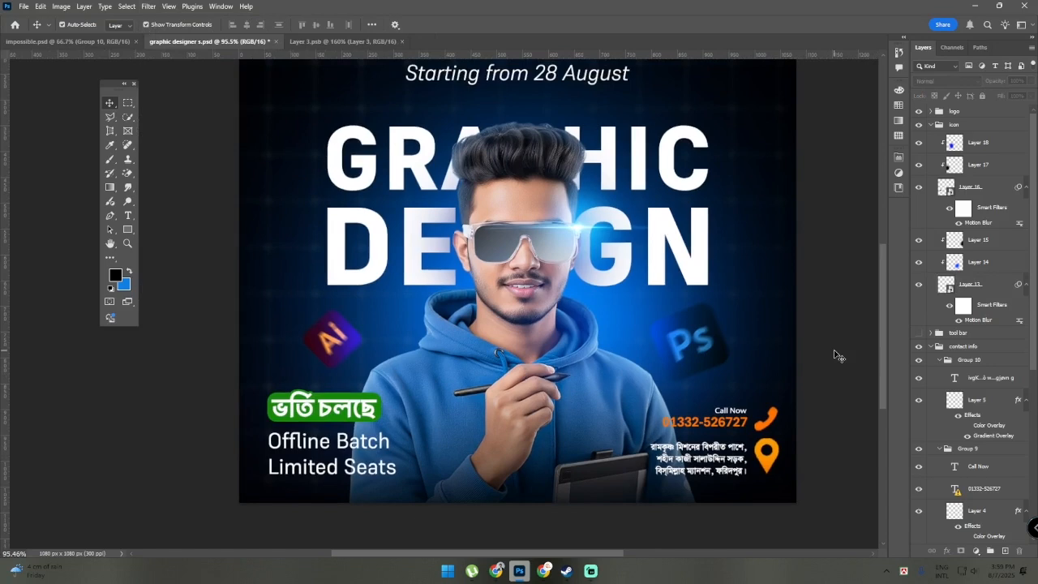
scroll(843, 325, "up", 3)
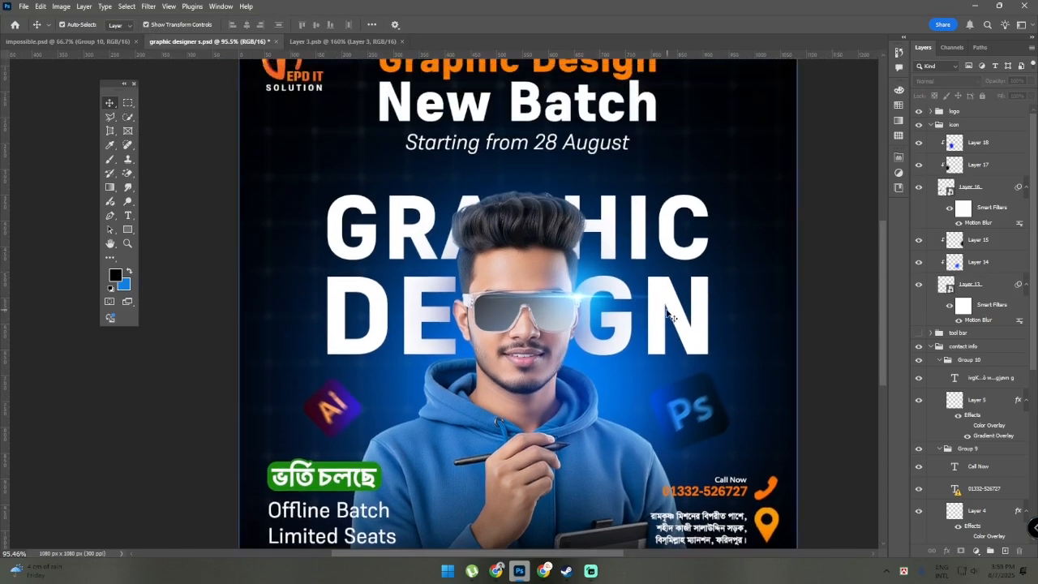
scroll(811, 273, "down", 1)
scroll(737, 293, "down", 1)
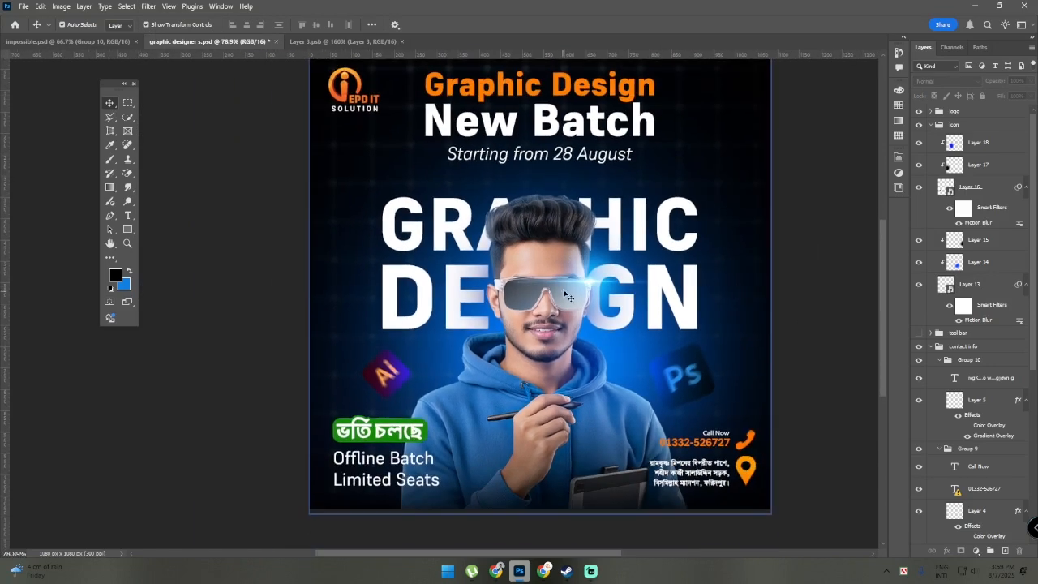
scroll(811, 305, "down", 1)
scroll(653, 293, "up", 1)
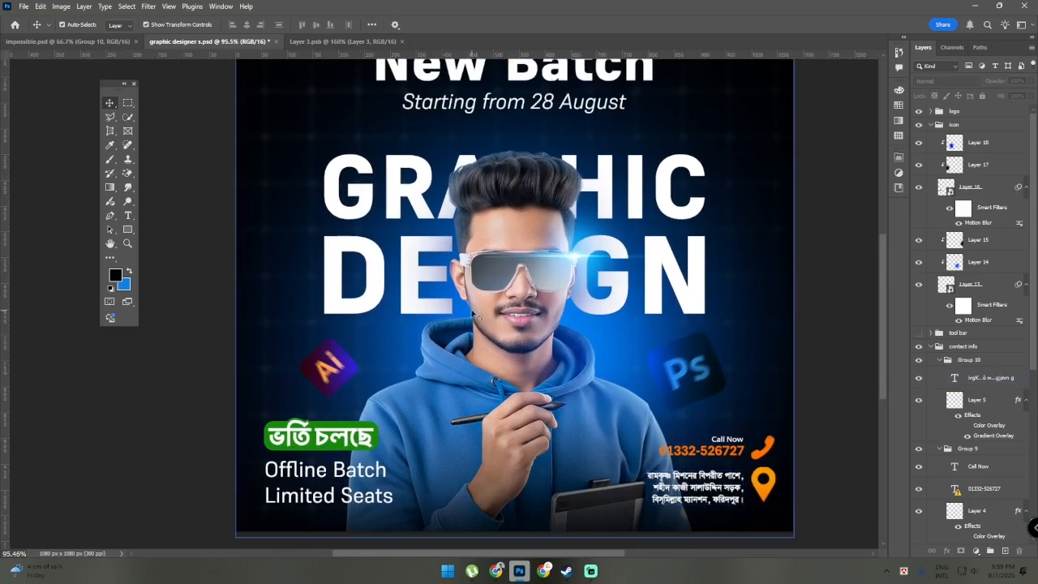
scroll(577, 268, "up", 2)
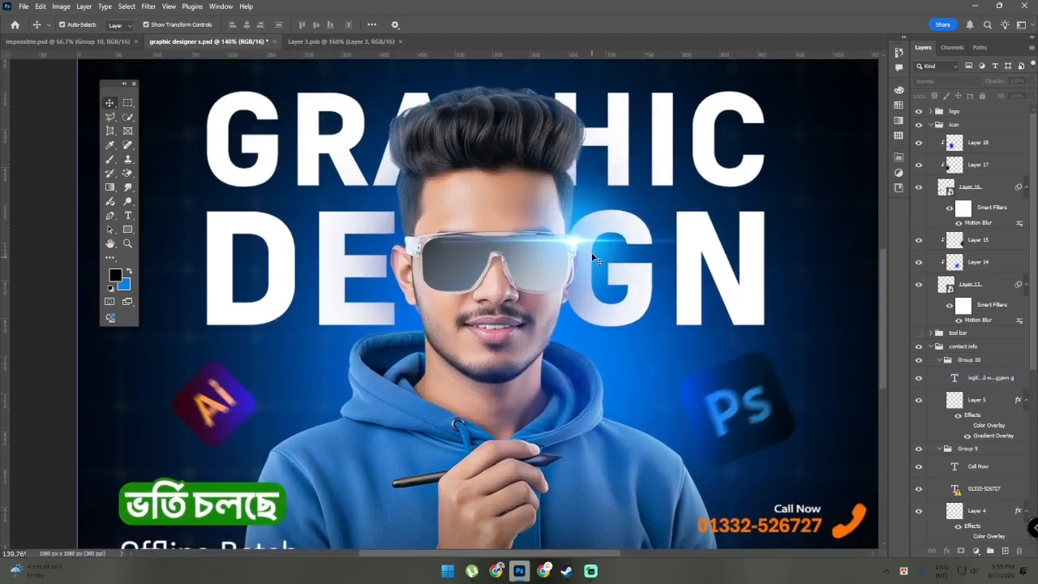
scroll(529, 298, "up", 3)
scroll(528, 298, "down", 3)
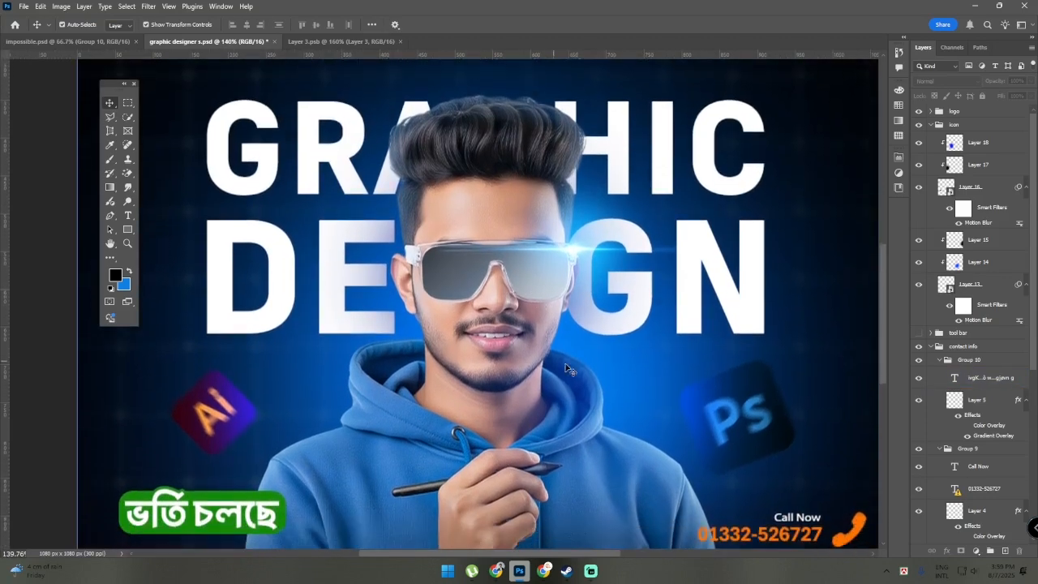
scroll(528, 298, "up", 1)
Expand the title group and select its Layer 19, followed by Layer 26 in the character group, to point them out
scroll(960, 381, "down", 8)
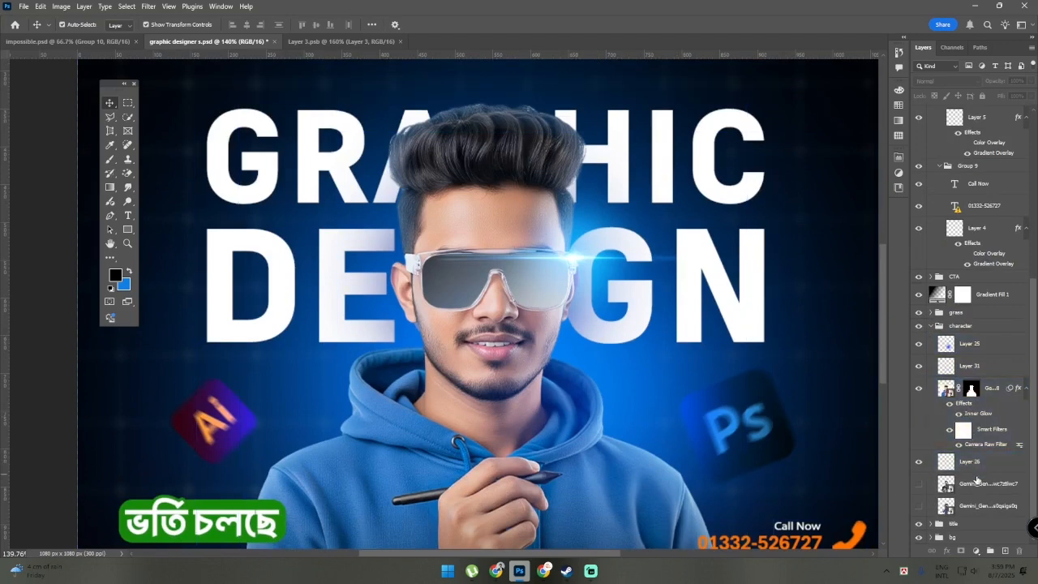
scroll(973, 458, "up", 1)
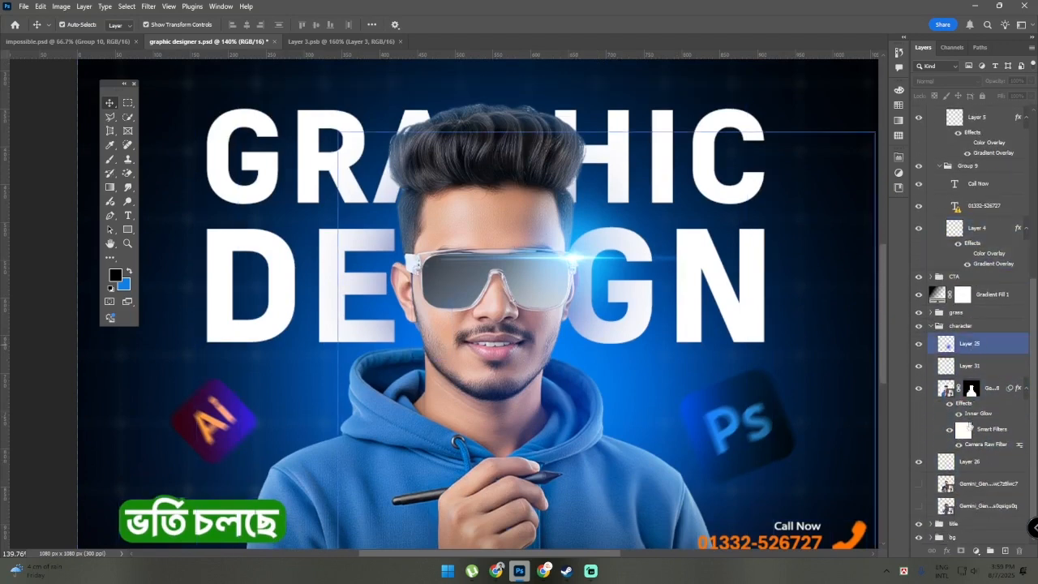
scroll(973, 450, "down", 6)
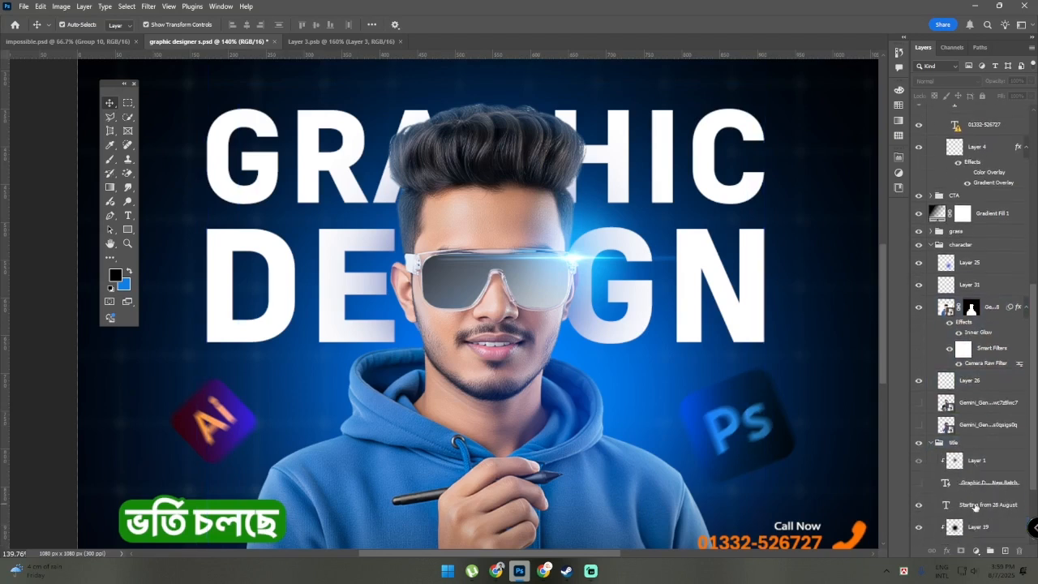
left_click(974, 464)
scroll(973, 467, "down", 4)
left_click(968, 480)
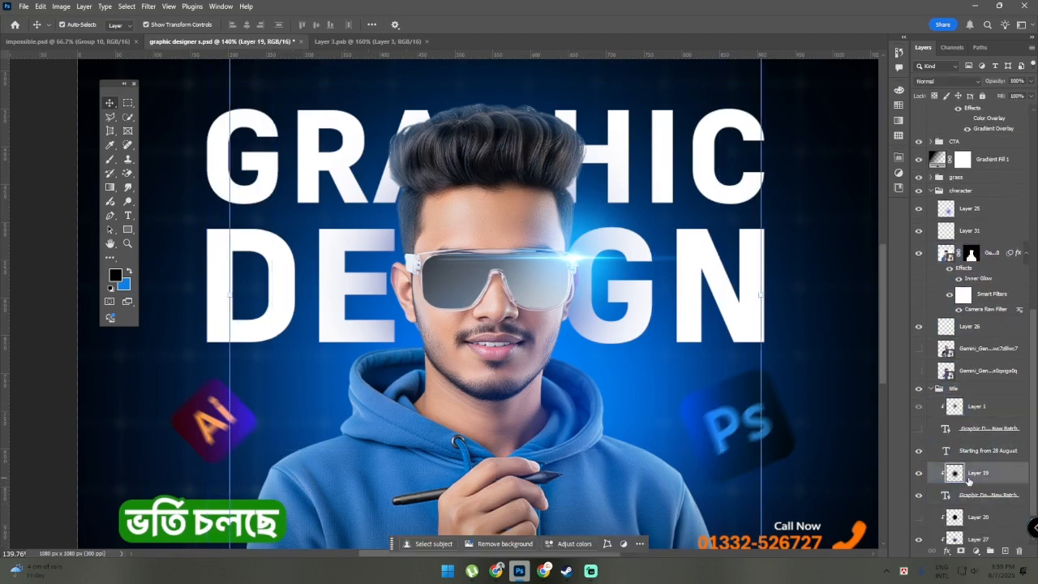
scroll(988, 486, "down", 3)
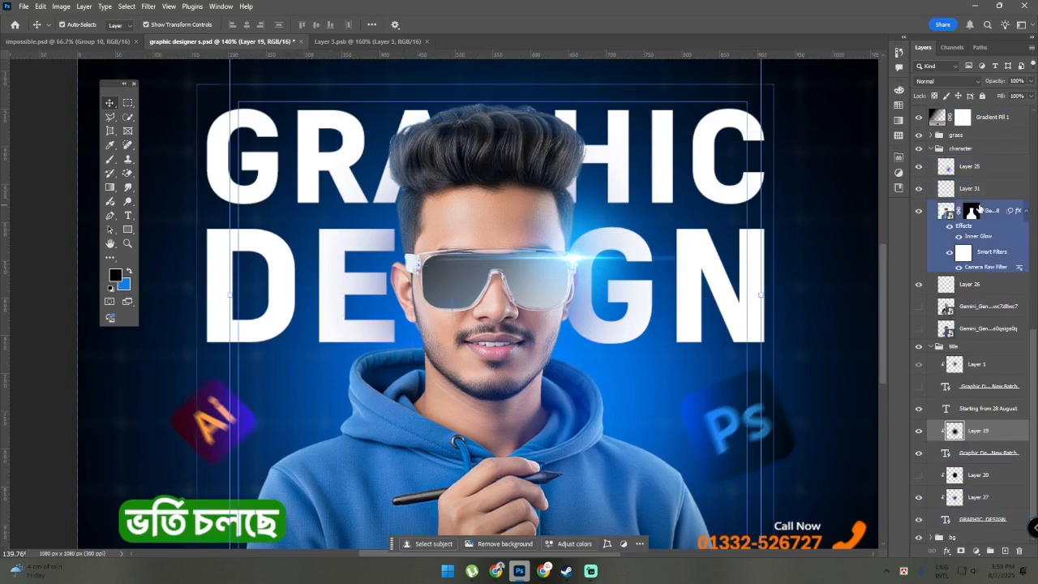
left_click(974, 284)
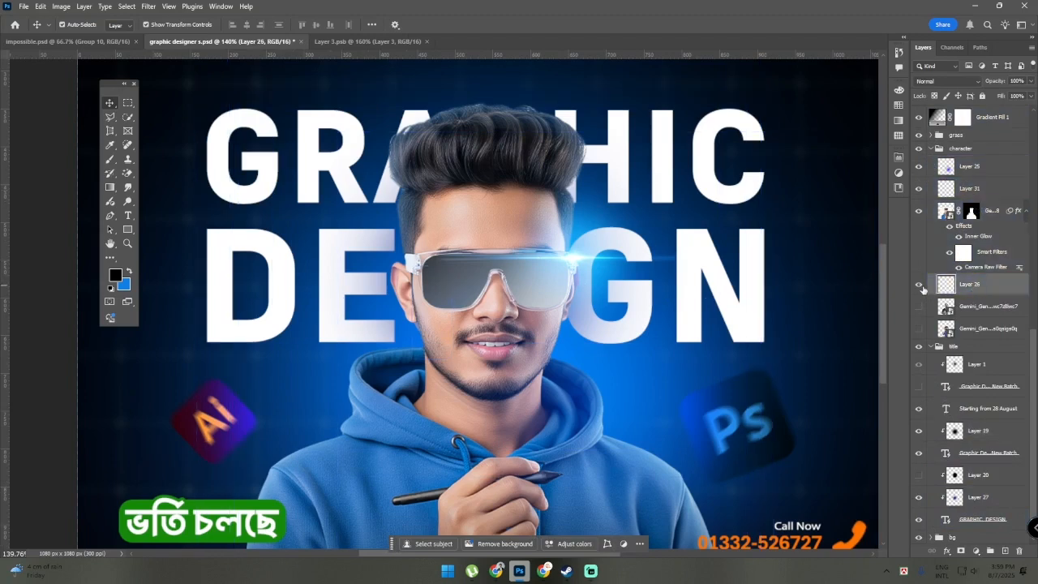
scroll(770, 308, "down", 1)
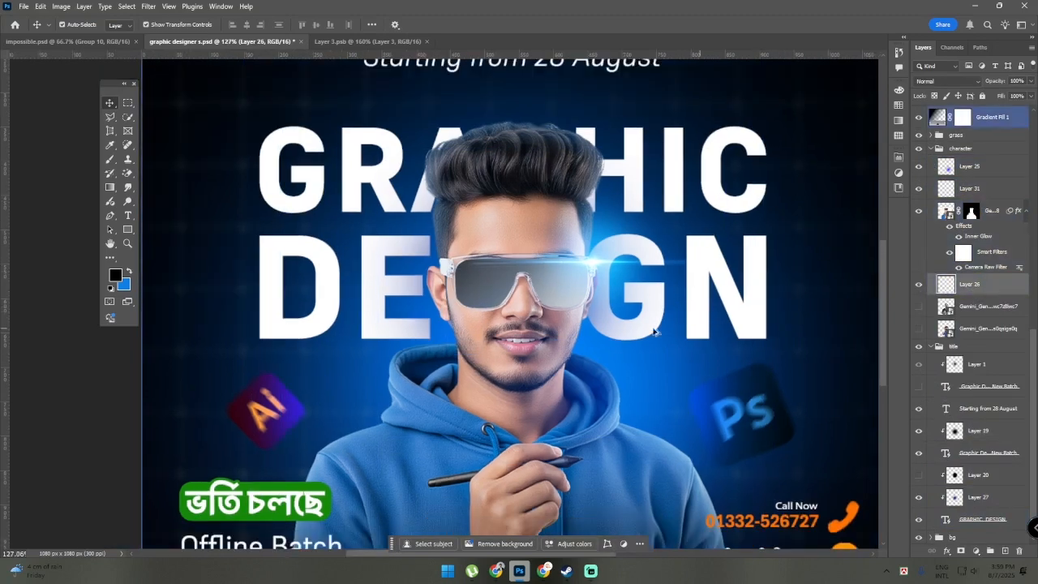
Demonstrate the shadow method on Layer 26 by dabbing soft black behind the character's face with a 320 px Brush
scroll(562, 327, "down", 1)
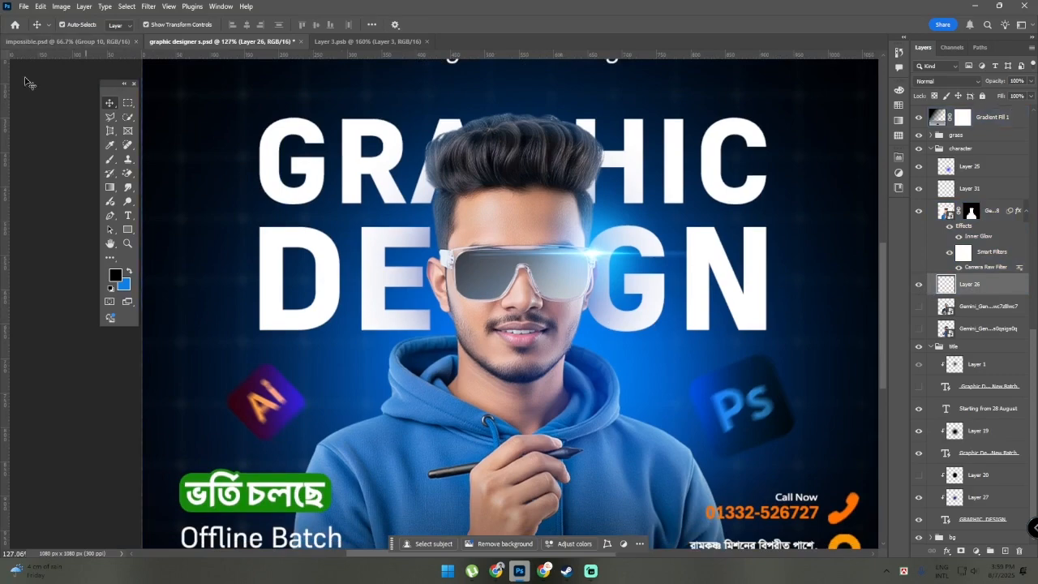
left_click(110, 160)
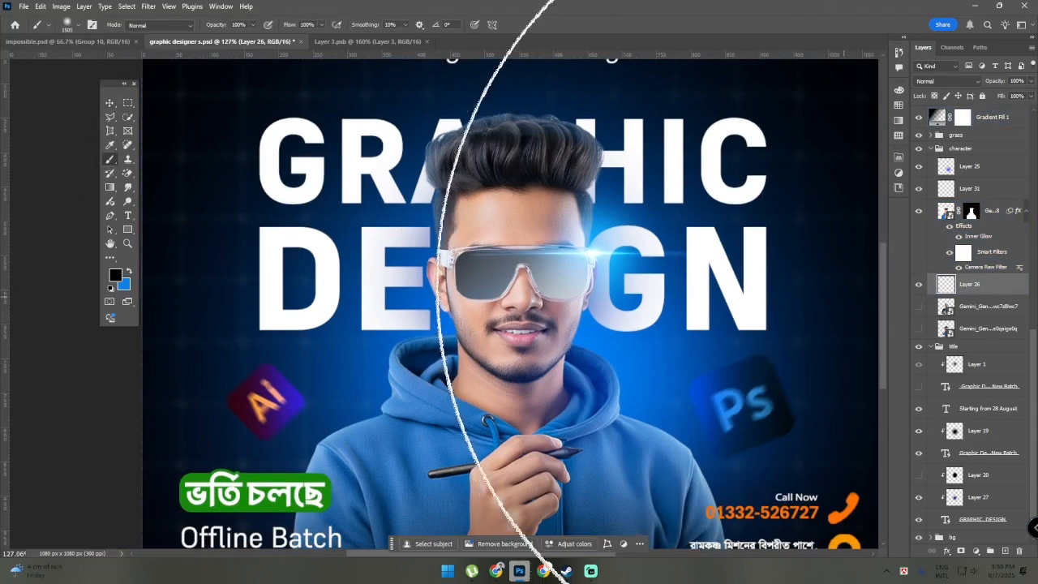
left_click_drag(541, 260, 261, 308)
left_click_drag(489, 258, 366, 279)
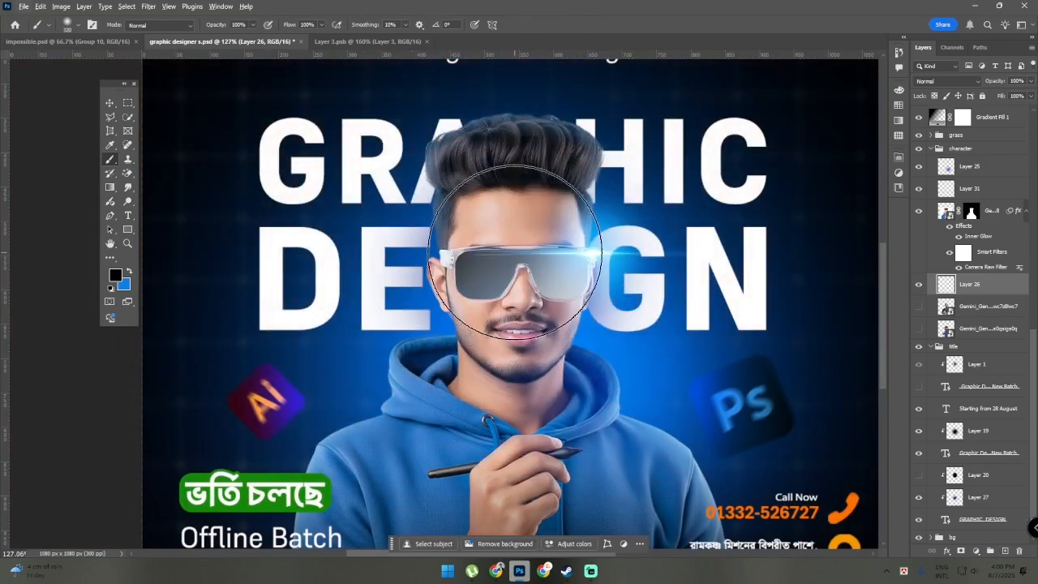
left_click(513, 303)
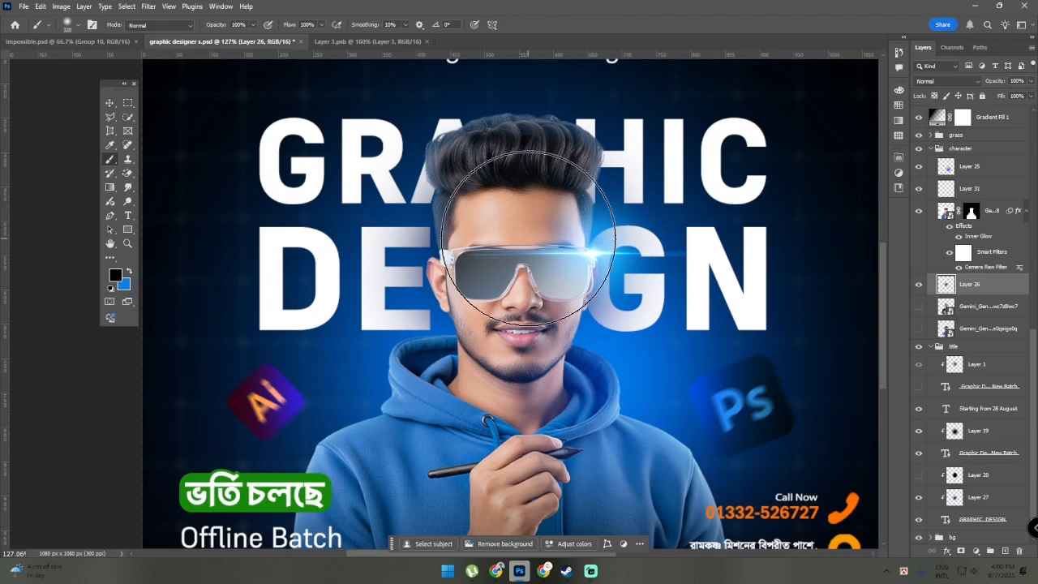
scroll(527, 235, "down", 3)
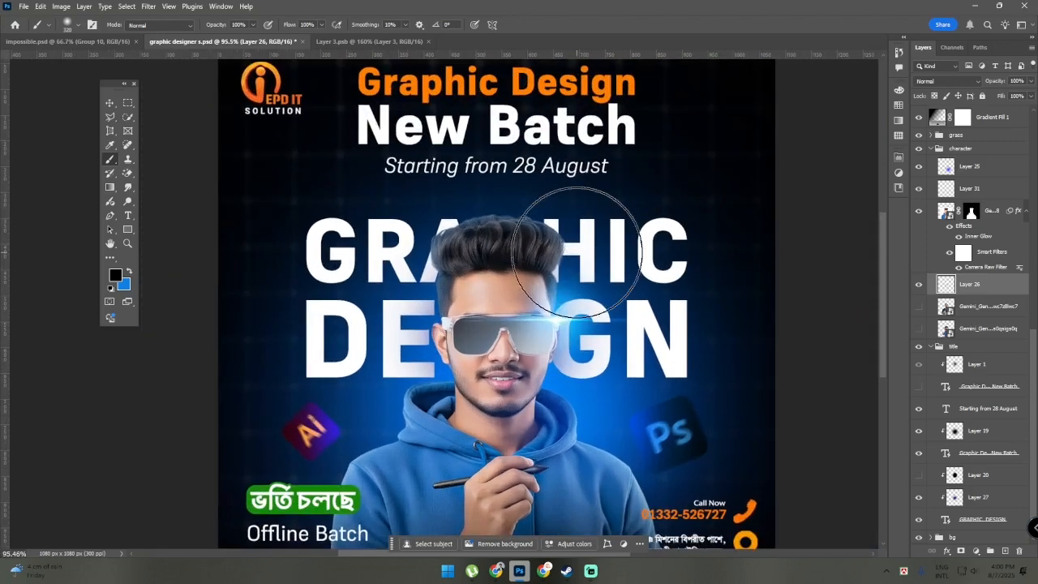
Collapse the character layer group and dismiss the Brush tool error
scroll(577, 252, "down", 3)
left_click(930, 148)
scroll(844, 201, "down", 4)
left_click(844, 202)
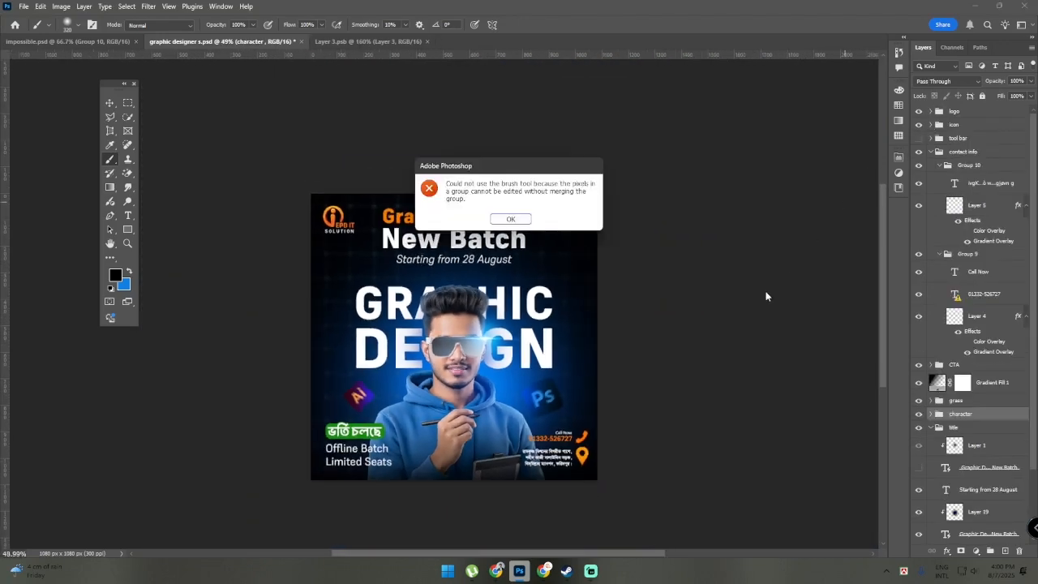
left_click(513, 219)
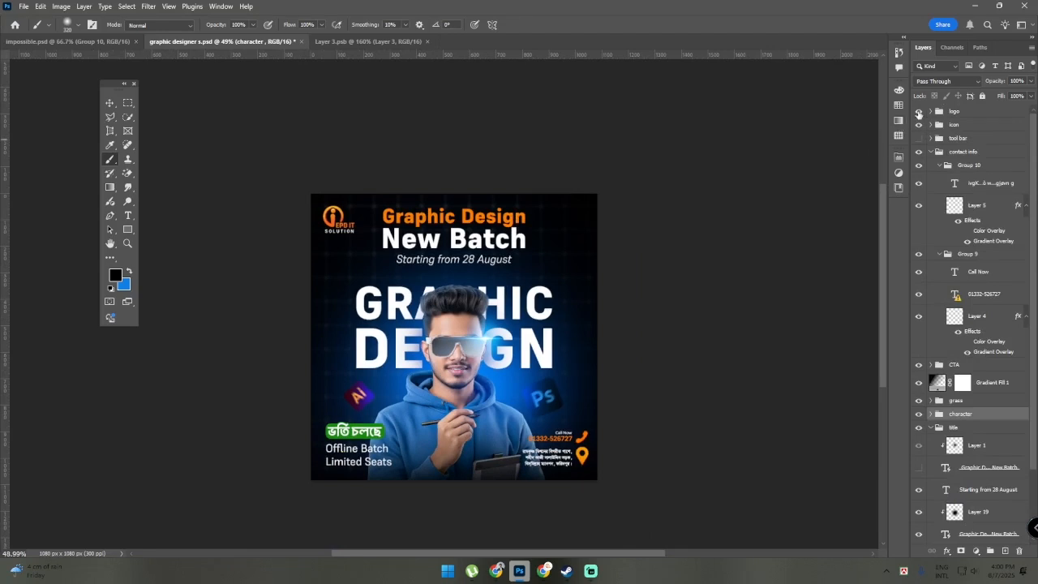
Toggle the logo group off and on, then switch to the Move tool and clear the layer selection to view the whole poster
left_click(918, 114)
left_click(919, 114)
scroll(352, 225, "up", 4)
scroll(243, 246, "down", 2)
key("v")
left_click(221, 246)
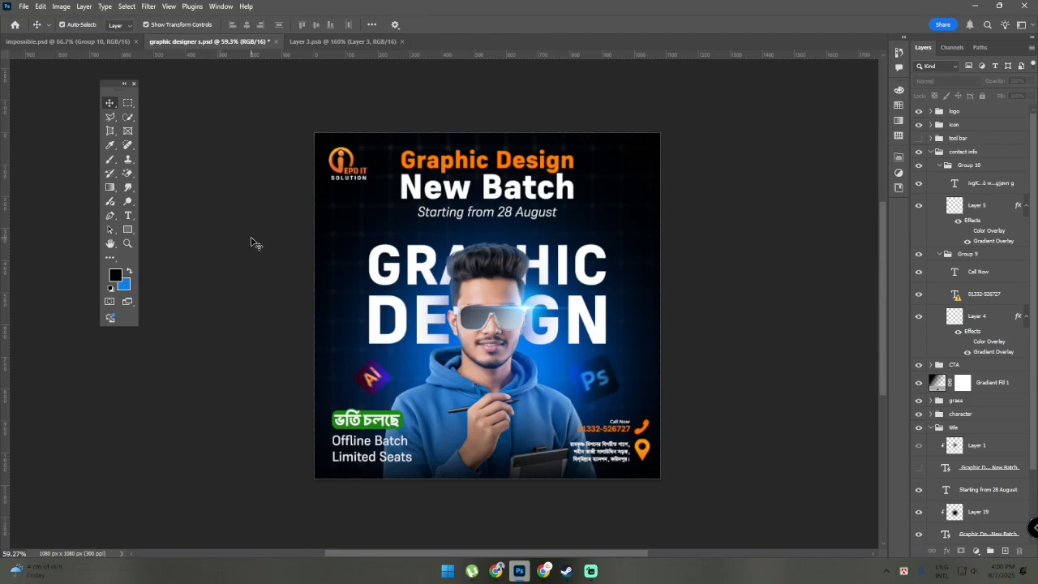
left_click_drag(280, 295, 281, 289)
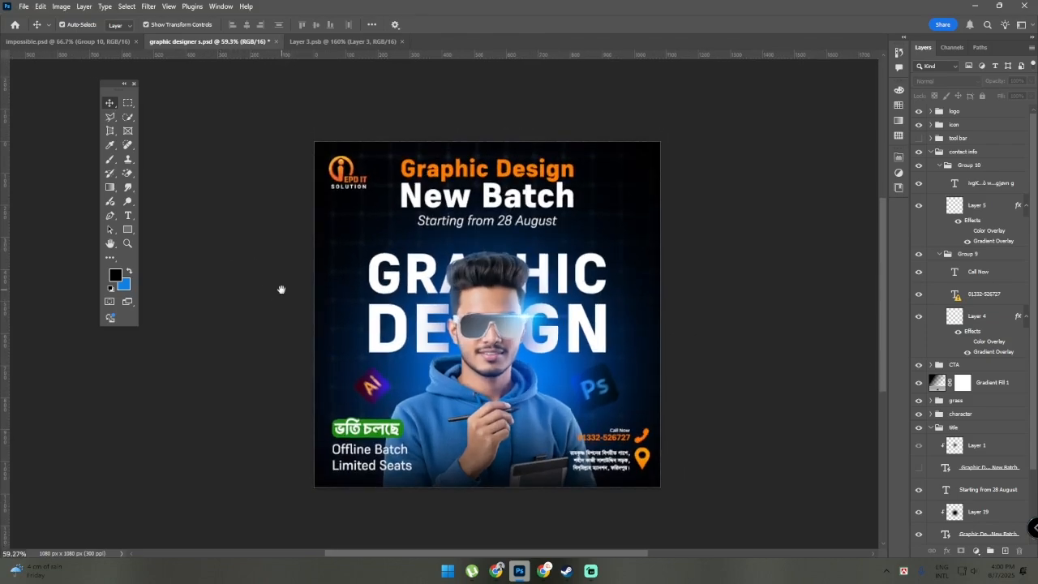